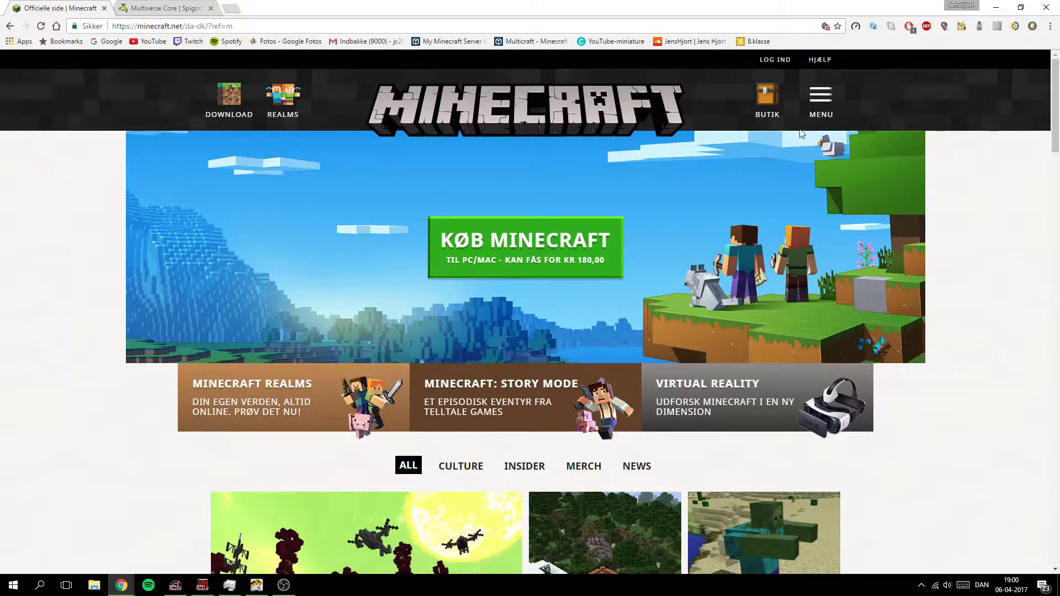
Save minecraft_server.1.11.2.jar from Minecraft.net's Trial & Download server page
{"action": "left_click", "coordinate": [824, 104]}
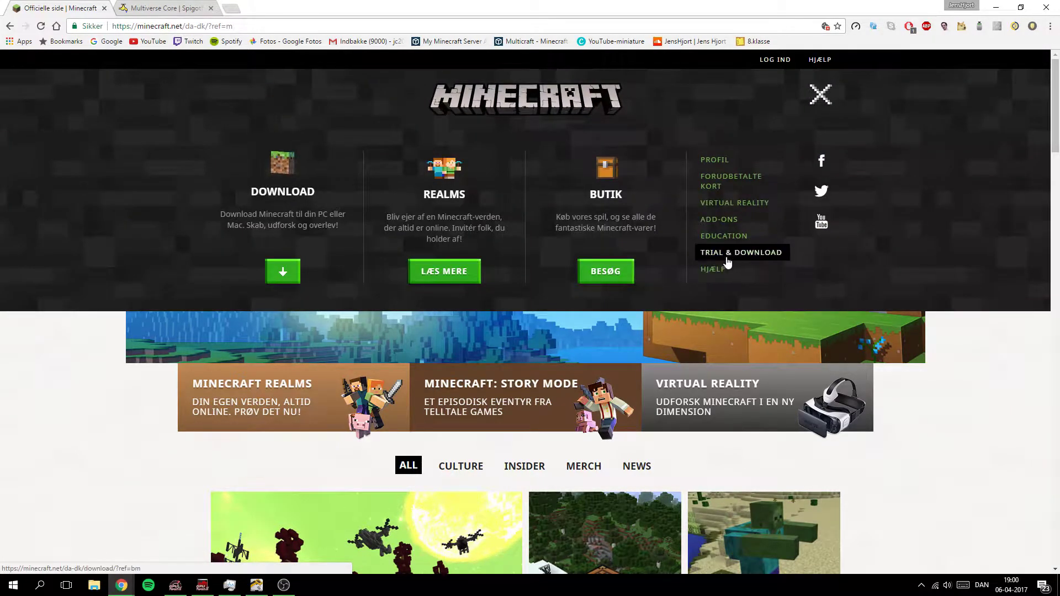
{"action": "left_click", "coordinate": [738, 255]}
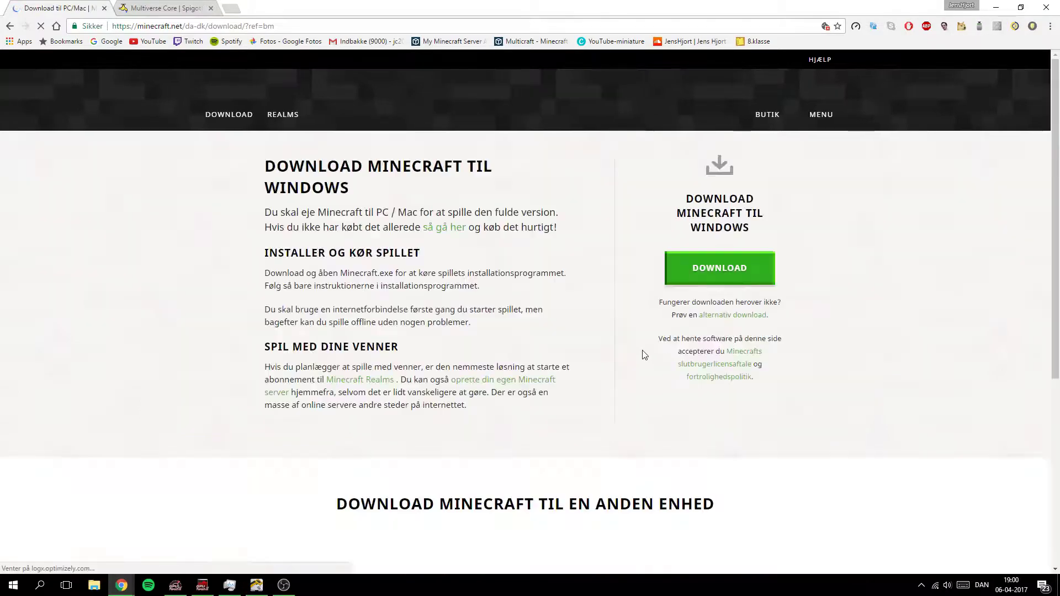
{"action": "left_click", "coordinate": [490, 385]}
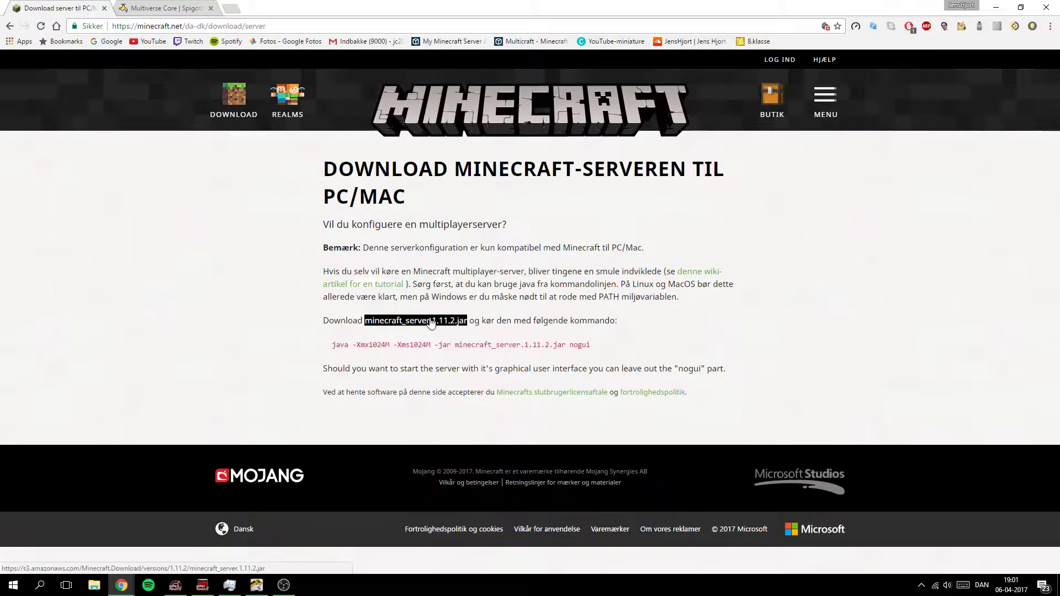
{"action": "left_click", "coordinate": [434, 326]}
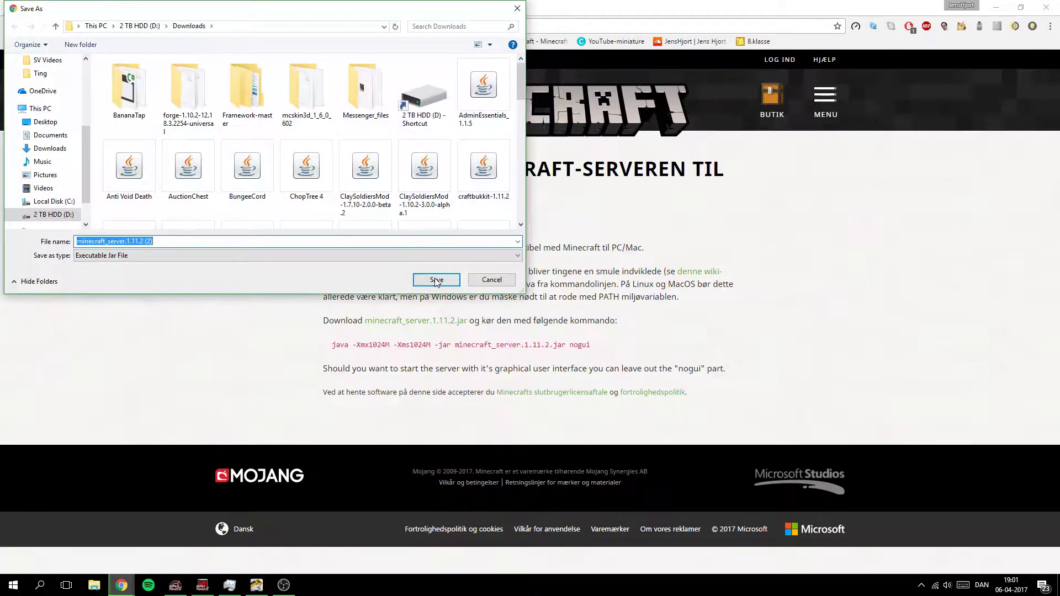
{"action": "left_click", "coordinate": [436, 280]}
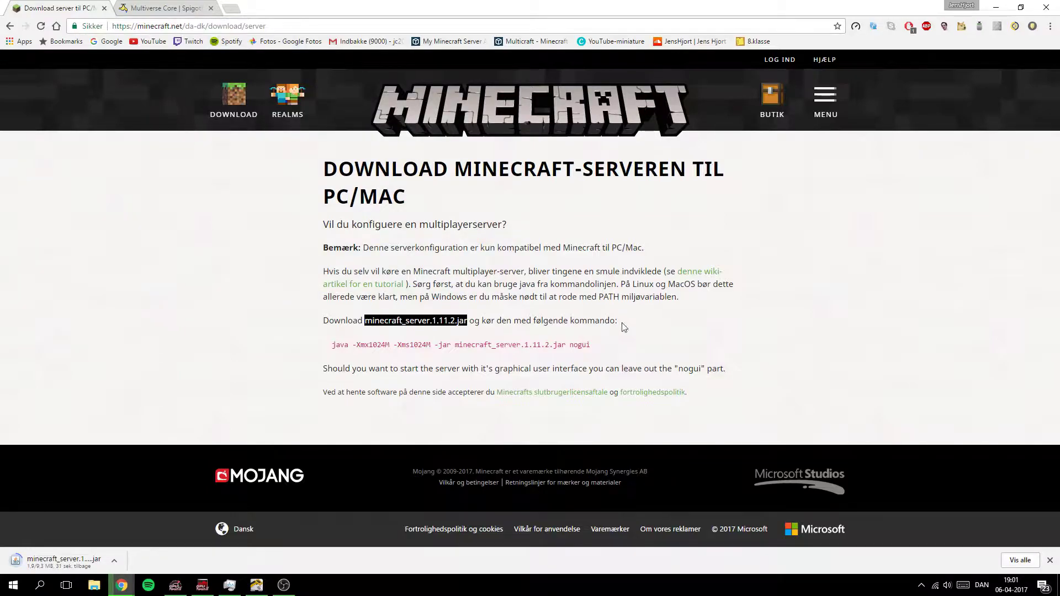
{"action": "left_click", "coordinate": [998, 6]}
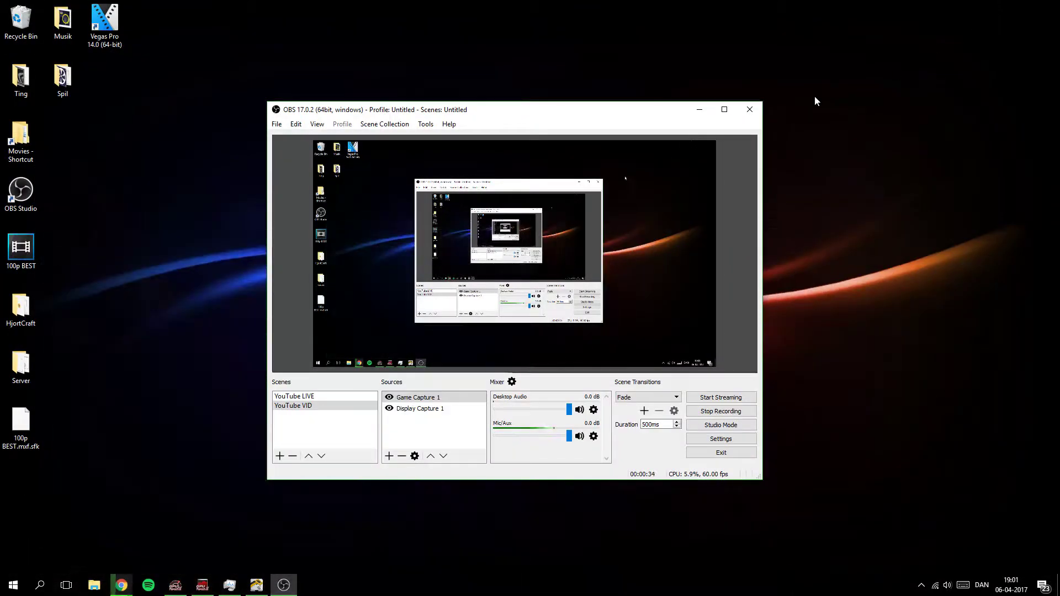
Create a desktop folder named ServerMC and return to Chrome's download page
{"action": "left_click", "coordinate": [700, 110]}
{"action": "right_click", "coordinate": [382, 304]}
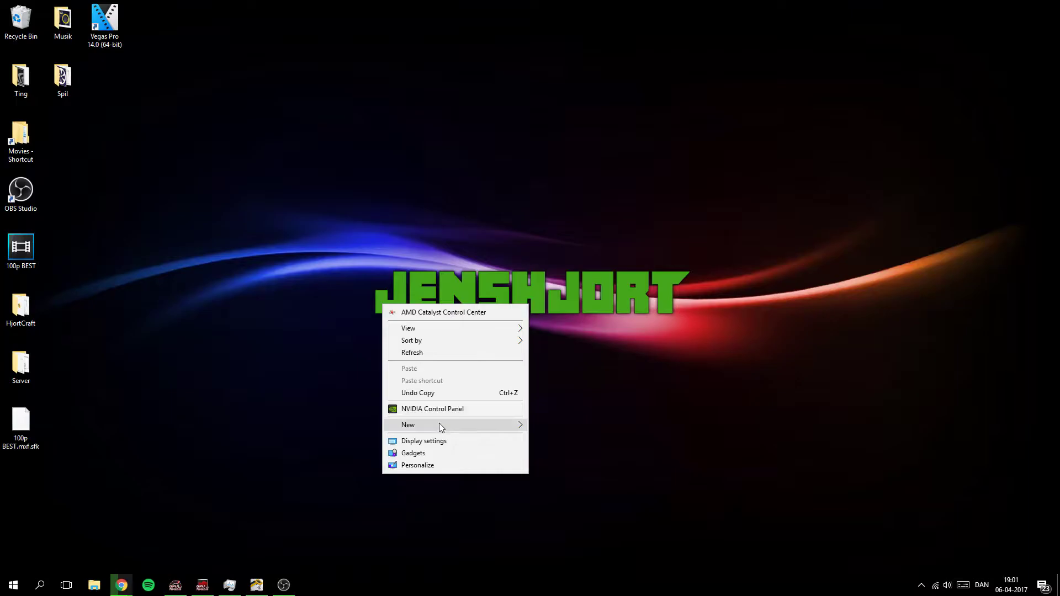
{"action": "mouse_move", "coordinate": [447, 425]}
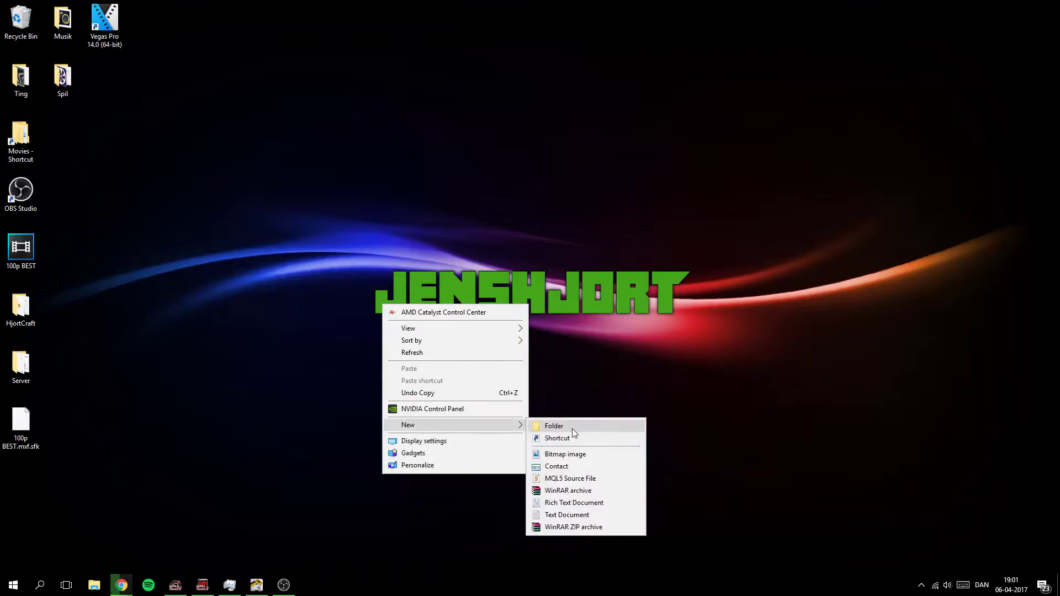
{"action": "left_click", "coordinate": [572, 428]}
{"action": "type", "text": "S"}
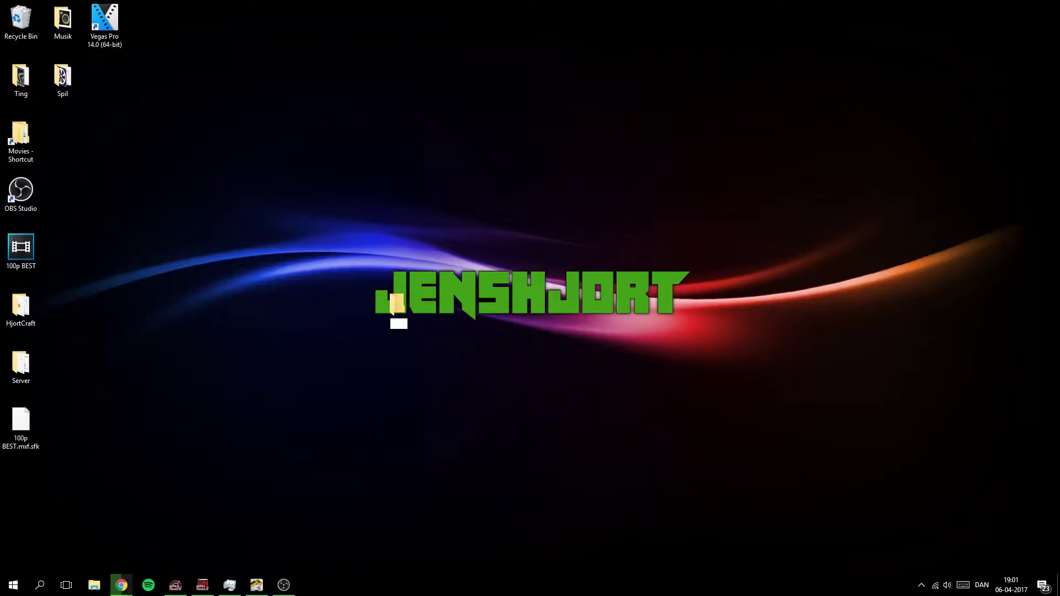
{"action": "type", "text": "erver"}
{"action": "type", "text": "M"}
{"action": "type", "text": "C"}
{"action": "key", "text": "Return"}
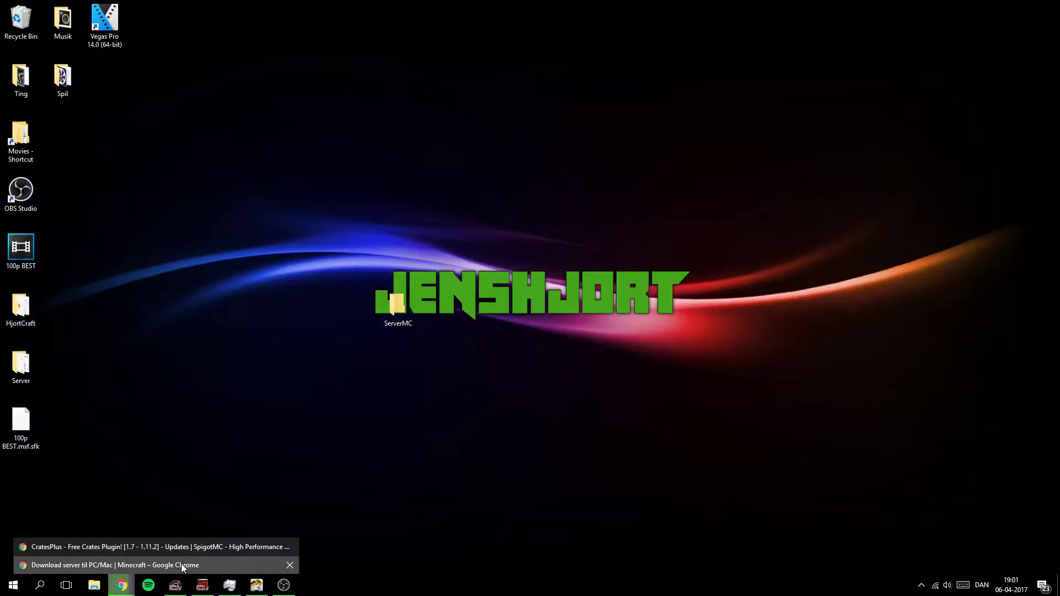
{"action": "left_click", "coordinate": [181, 564]}
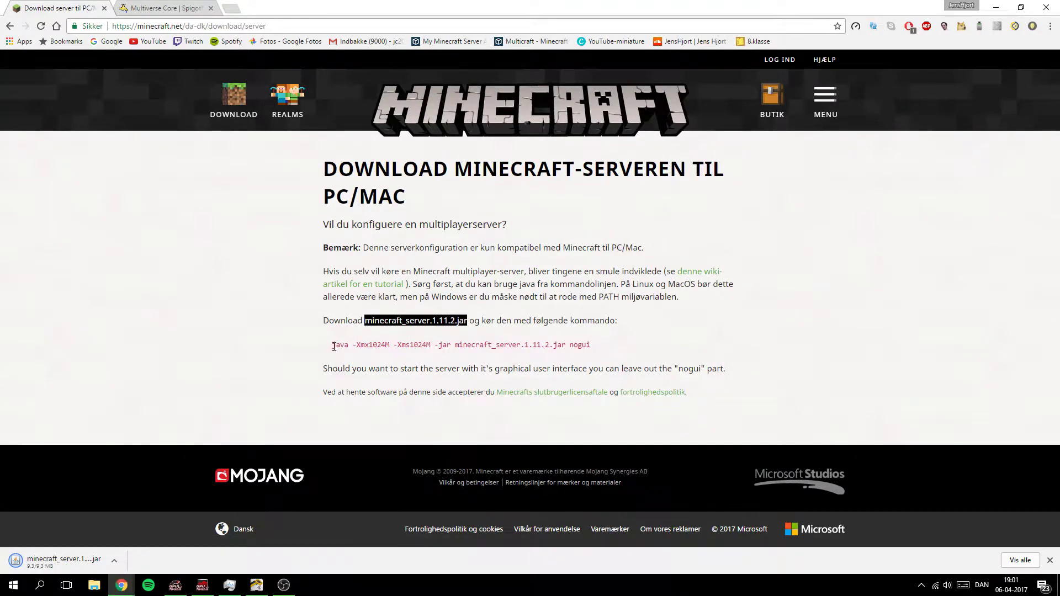
Copy the page's java launch command and drag the downloaded jar into ServerMC
{"action": "left_click_drag", "start_coordinate": [333, 347], "coordinate": [608, 335]}
{"action": "right_click", "coordinate": [578, 342]}
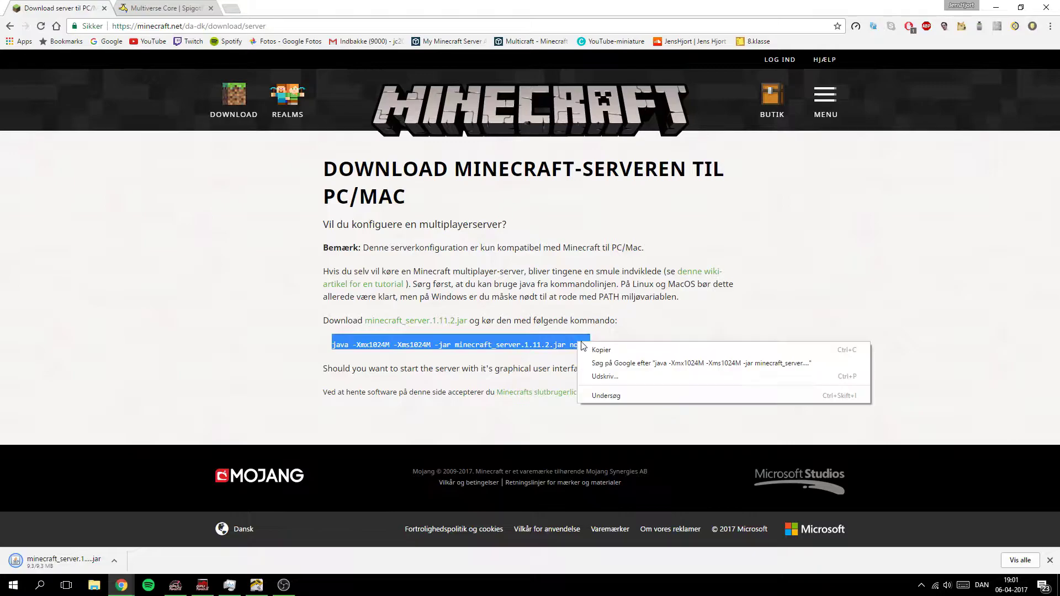
{"action": "left_click", "coordinate": [602, 352]}
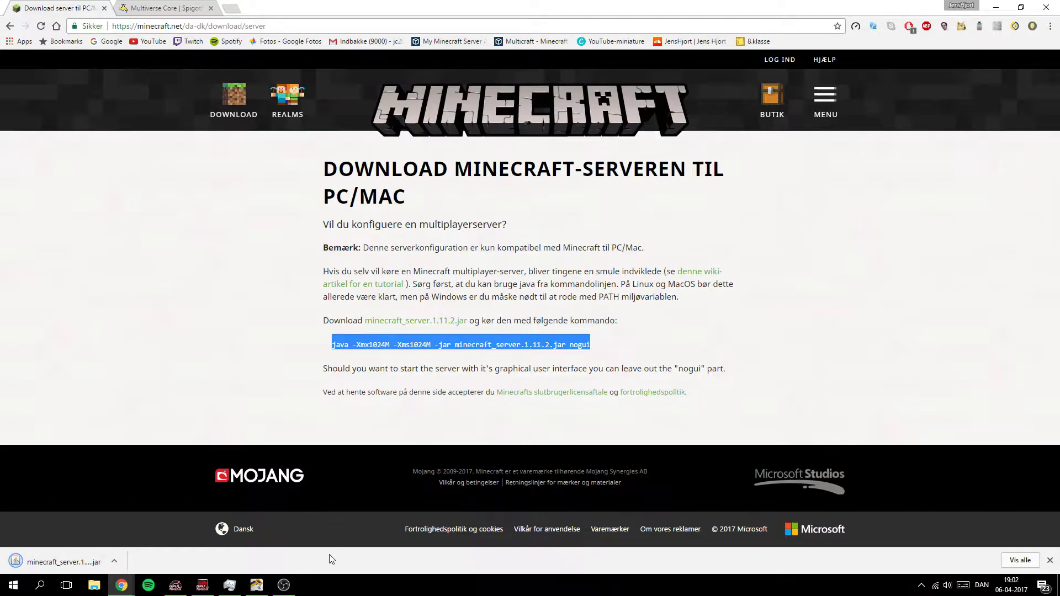
{"action": "mouse_move", "coordinate": [60, 561]}
{"action": "left_mouse_down"}
{"action": "mouse_move", "coordinate": [1059, 585]}
{"action": "mouse_move", "coordinate": [399, 309]}
{"action": "left_mouse_up"}
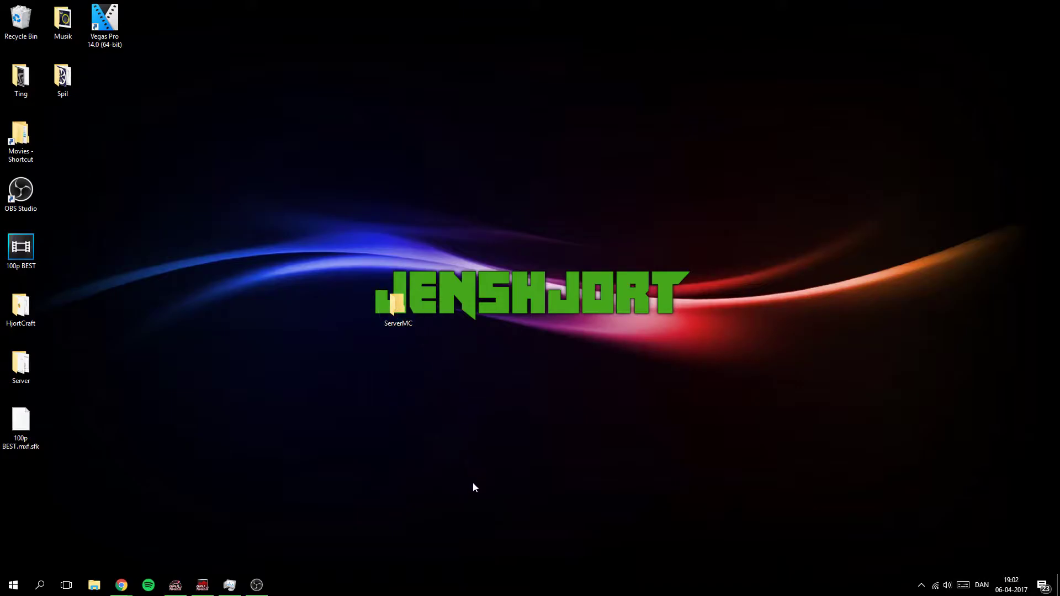
Inside ServerMC, create an empty text document named 'r' beside the jar
{"action": "double_click", "coordinate": [397, 314]}
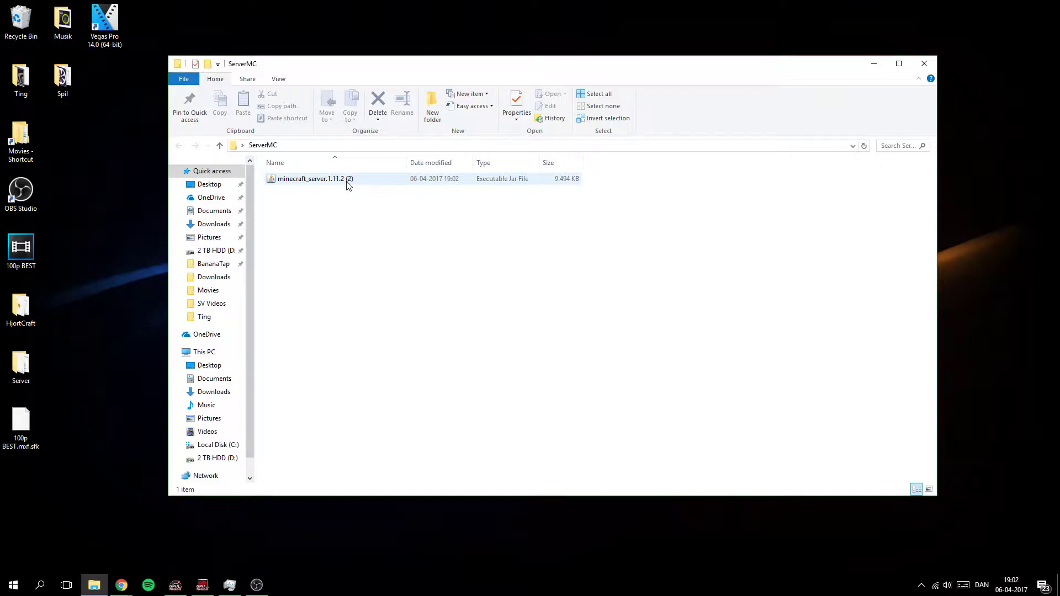
{"action": "right_click", "coordinate": [324, 282]}
{"action": "mouse_move", "coordinate": [396, 429]}
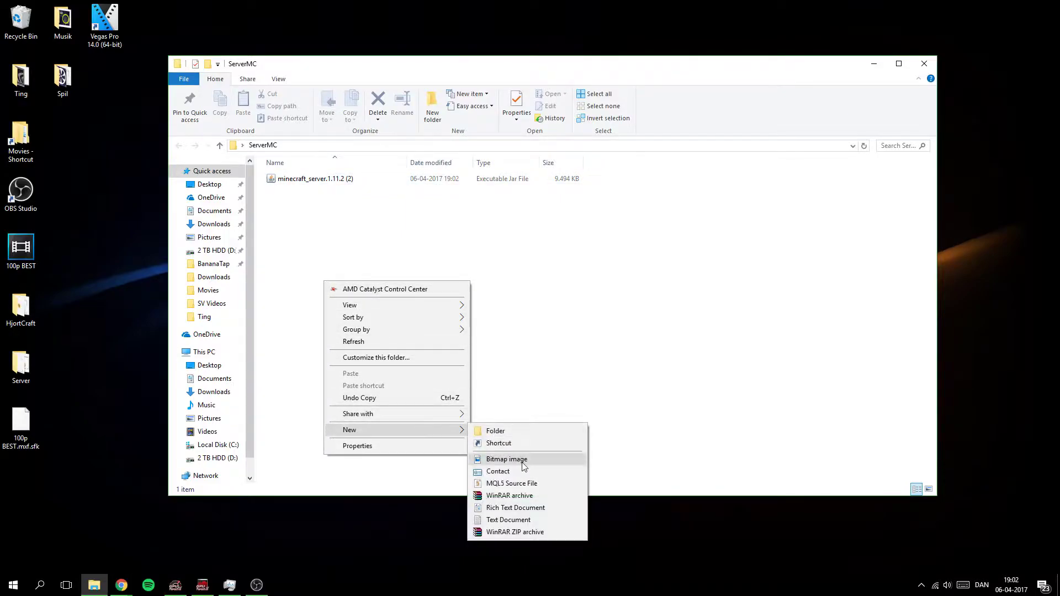
{"action": "left_click", "coordinate": [509, 520]}
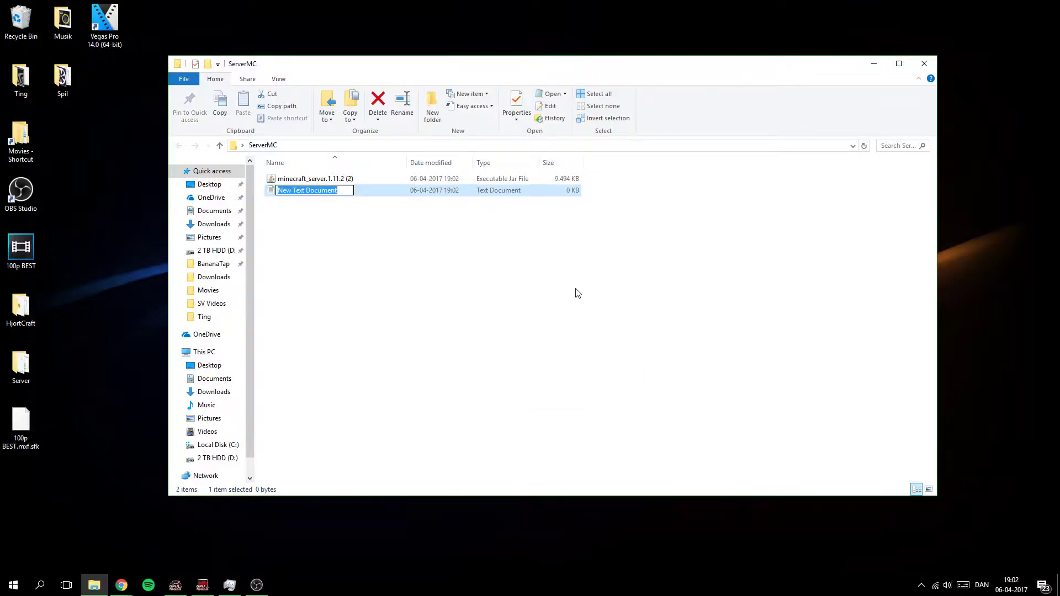
{"action": "key", "text": "BackSpace"}
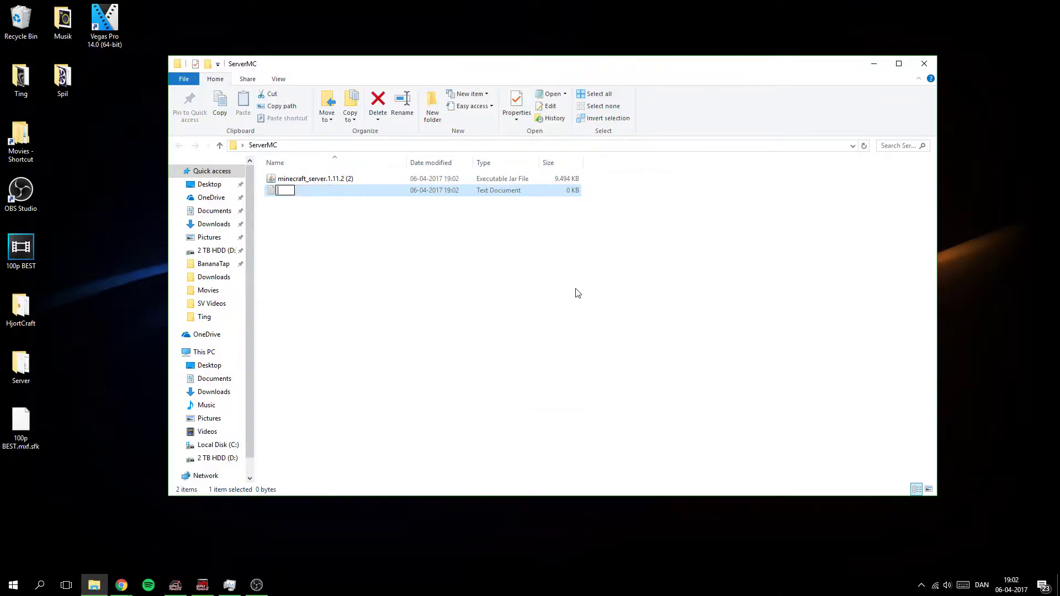
{"action": "type", "text": "r"}
{"action": "key", "text": "Return"}
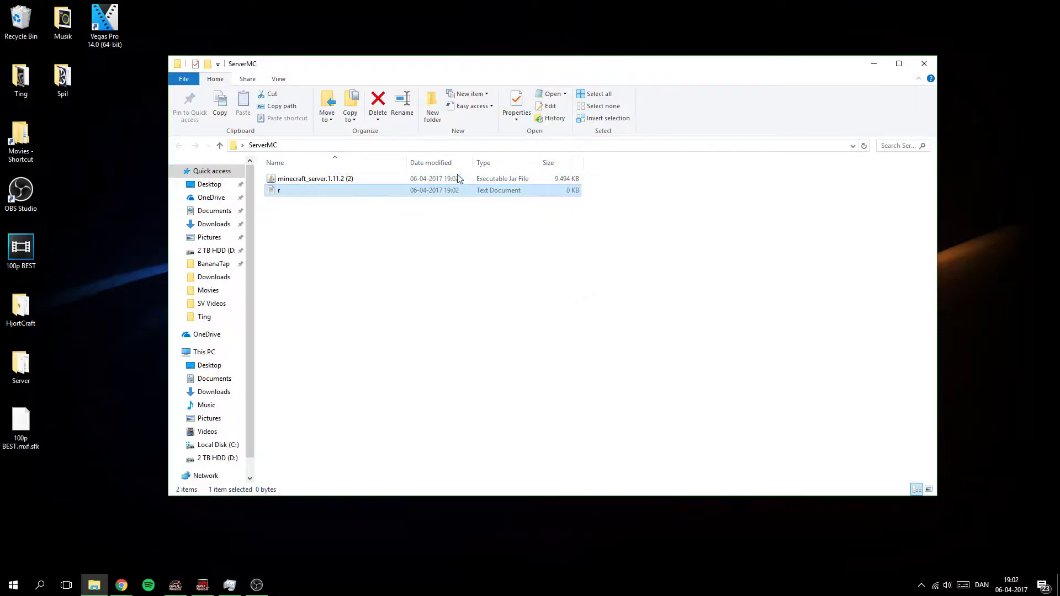
Paste the java -Xmx1024M -Xms1024M launch command into 'r' and save it as Run.bat
{"action": "double_click", "coordinate": [452, 191]}
{"action": "key", "text": "ctrl+v"}
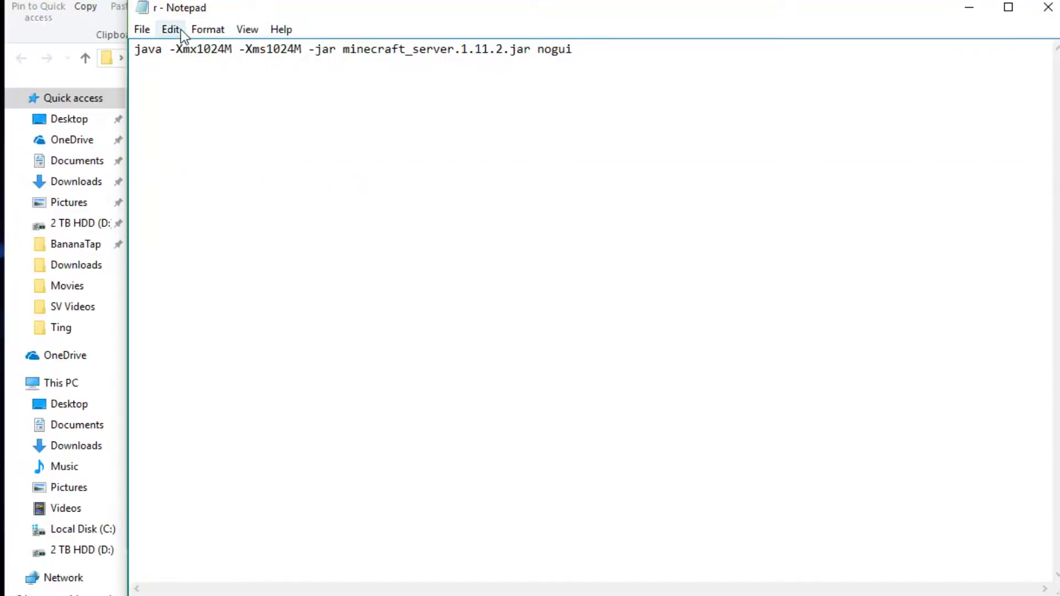
{"action": "left_click", "coordinate": [181, 31]}
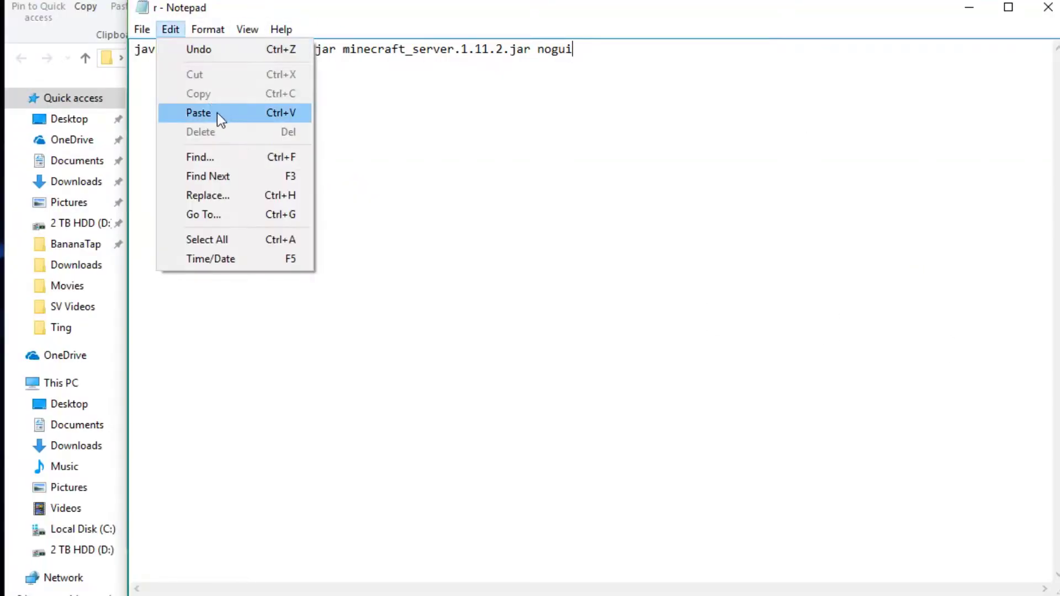
{"action": "left_click", "coordinate": [190, 107]}
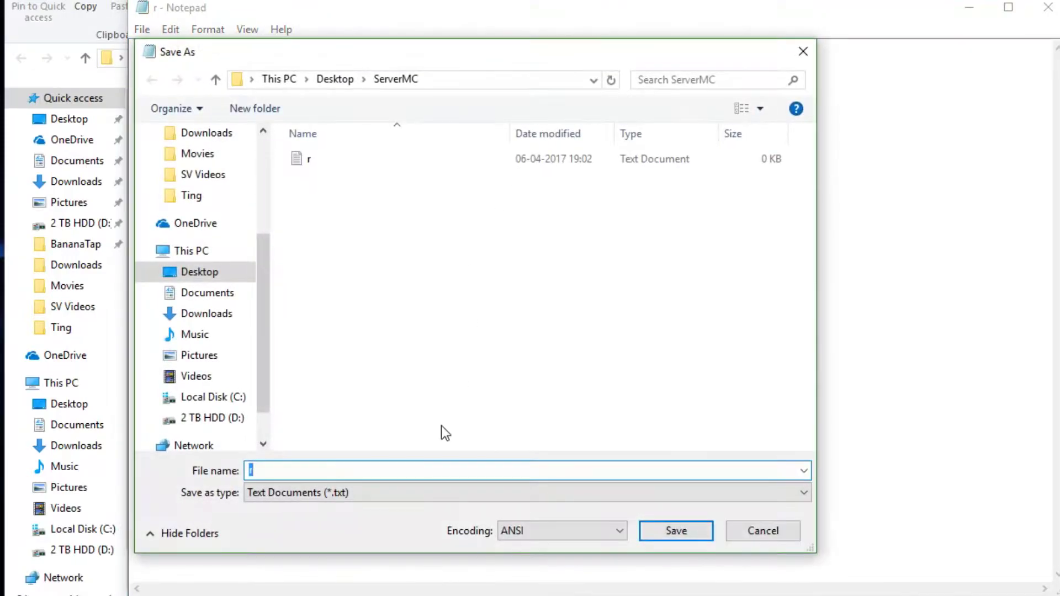
{"action": "type", "text": "RU"}
{"action": "key", "text": "BackSpace"}
{"action": "type", "text": "un"}
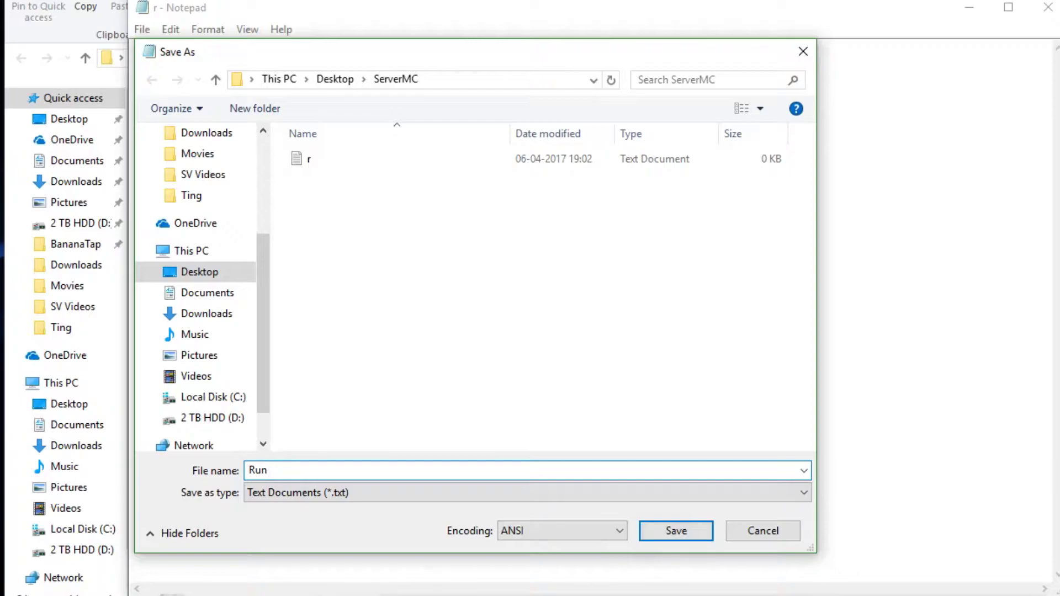
{"action": "type", "text": ".bat"}
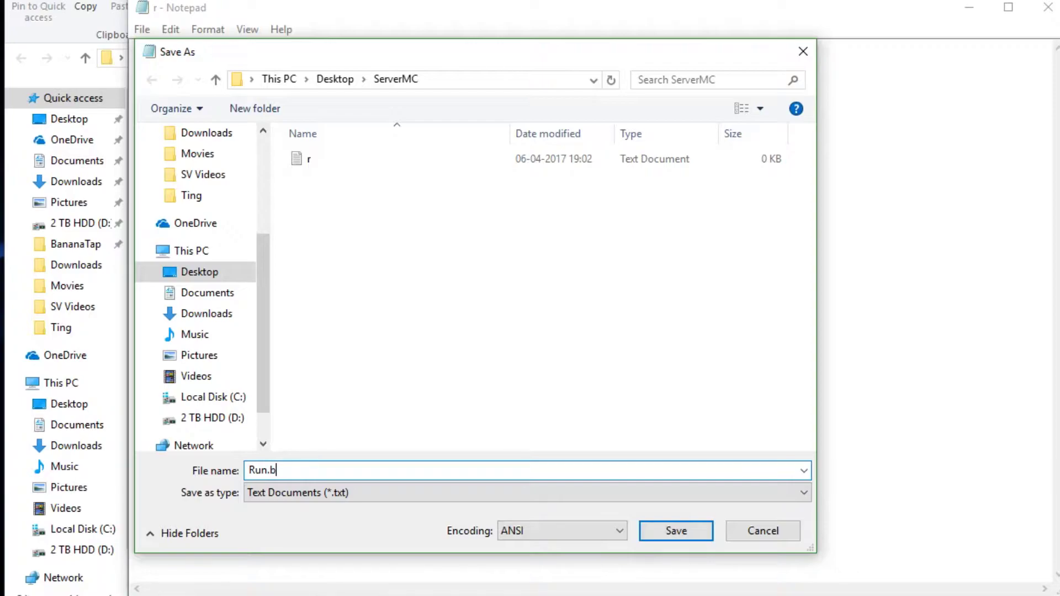
{"action": "left_click", "coordinate": [671, 530]}
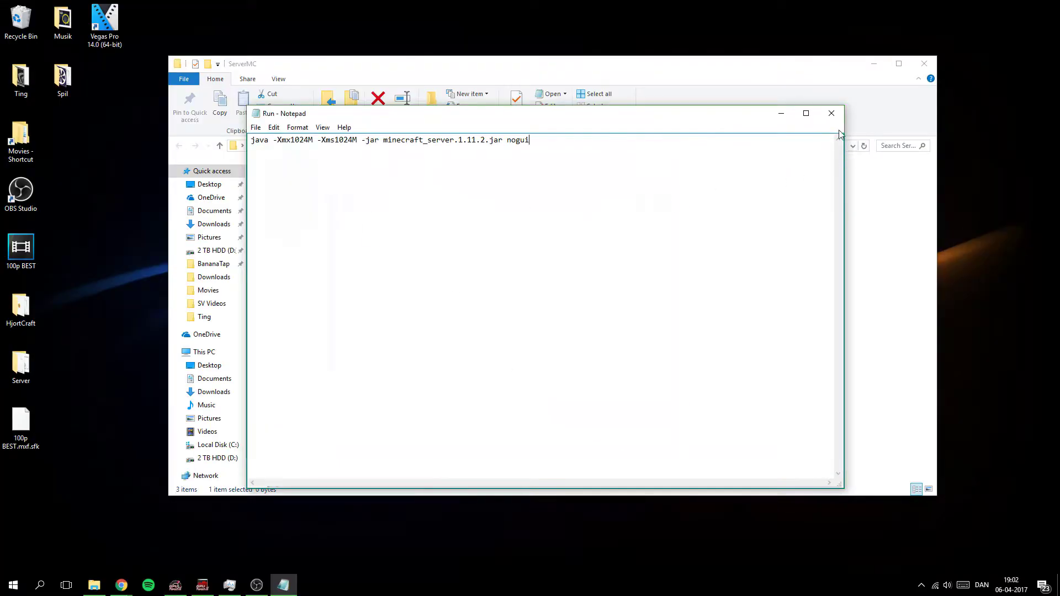
{"action": "left_click", "coordinate": [831, 113]}
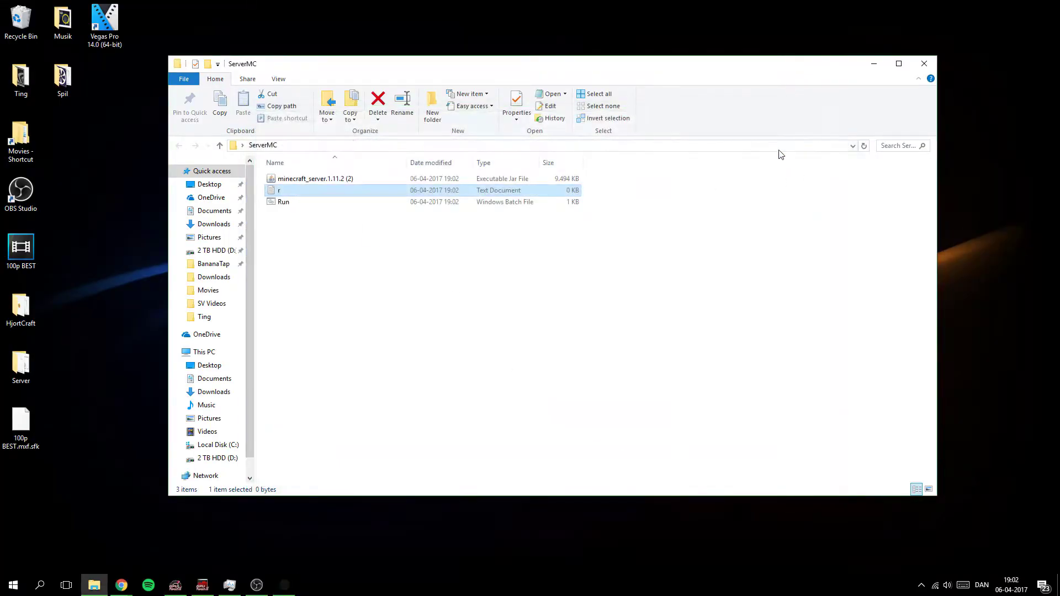
Delete the empty 'r' file and try launching the server with Run.bat
{"action": "right_click", "coordinate": [305, 195]}
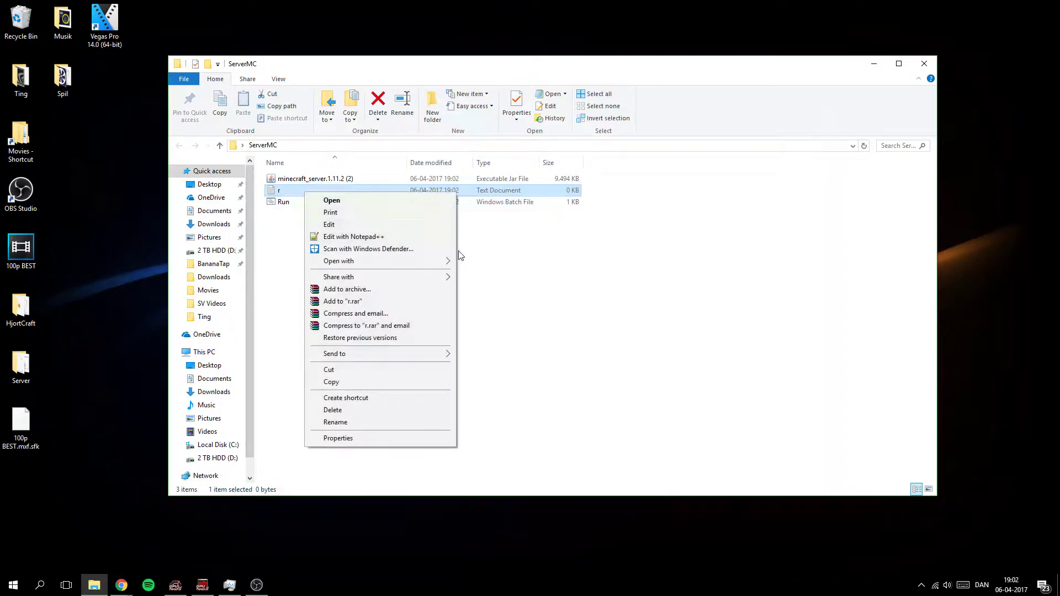
{"action": "left_click", "coordinate": [365, 410]}
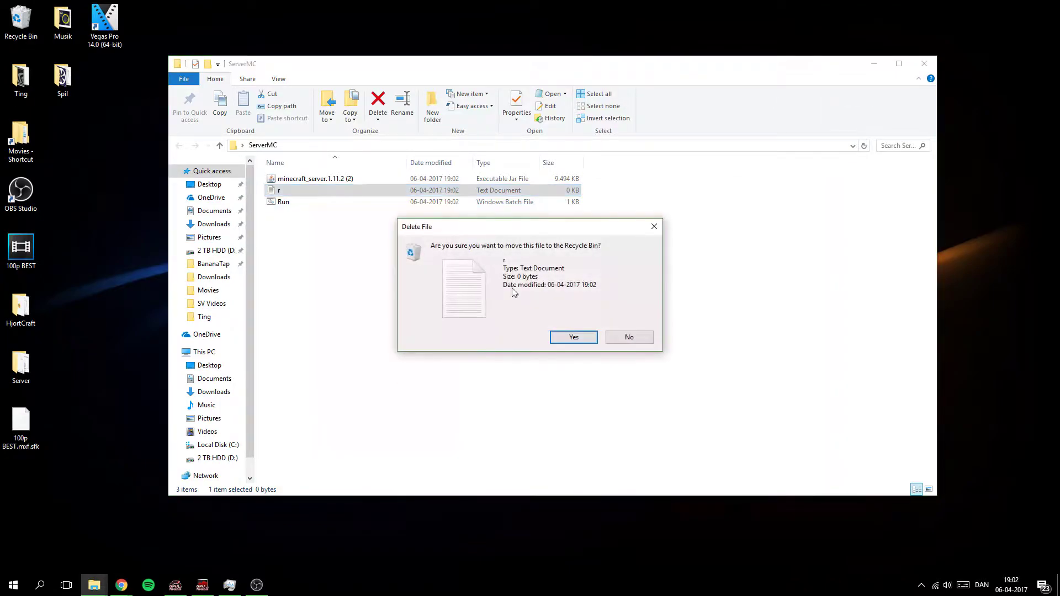
{"action": "left_click", "coordinate": [564, 337]}
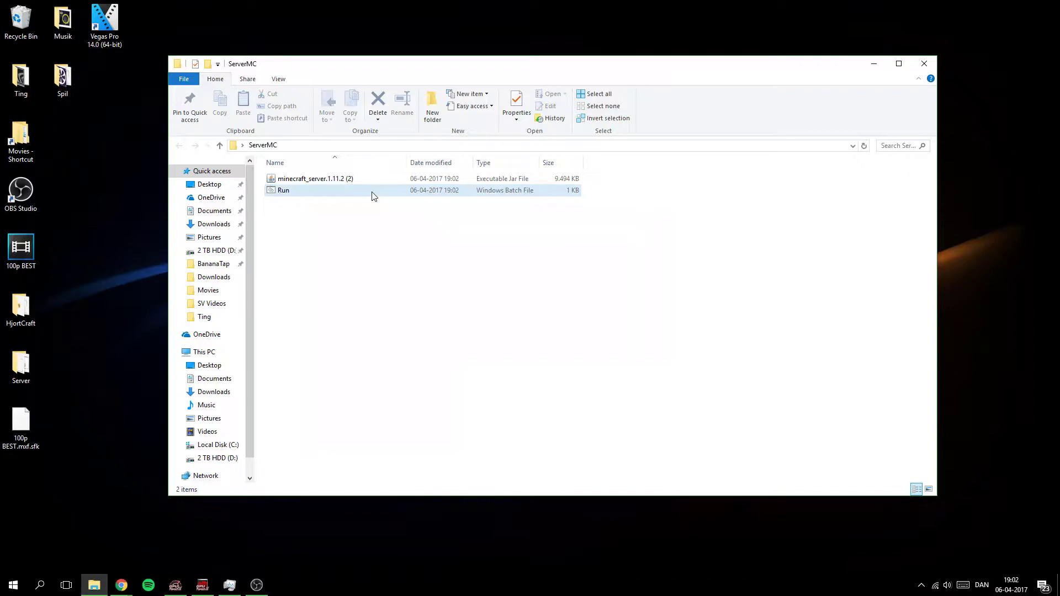
{"action": "double_click", "coordinate": [374, 193]}
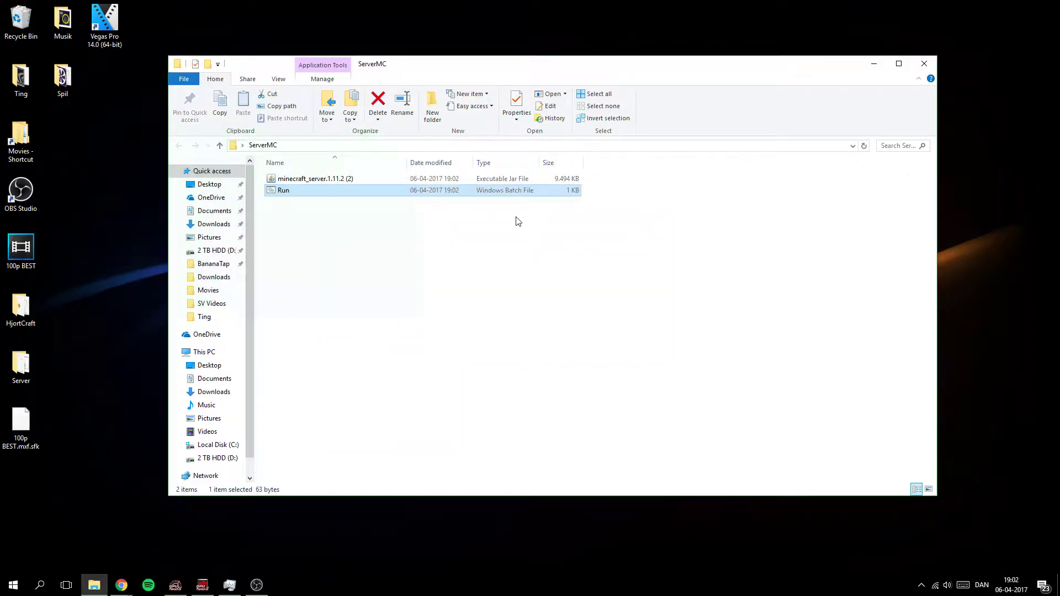
{"action": "right_click", "coordinate": [354, 191]}
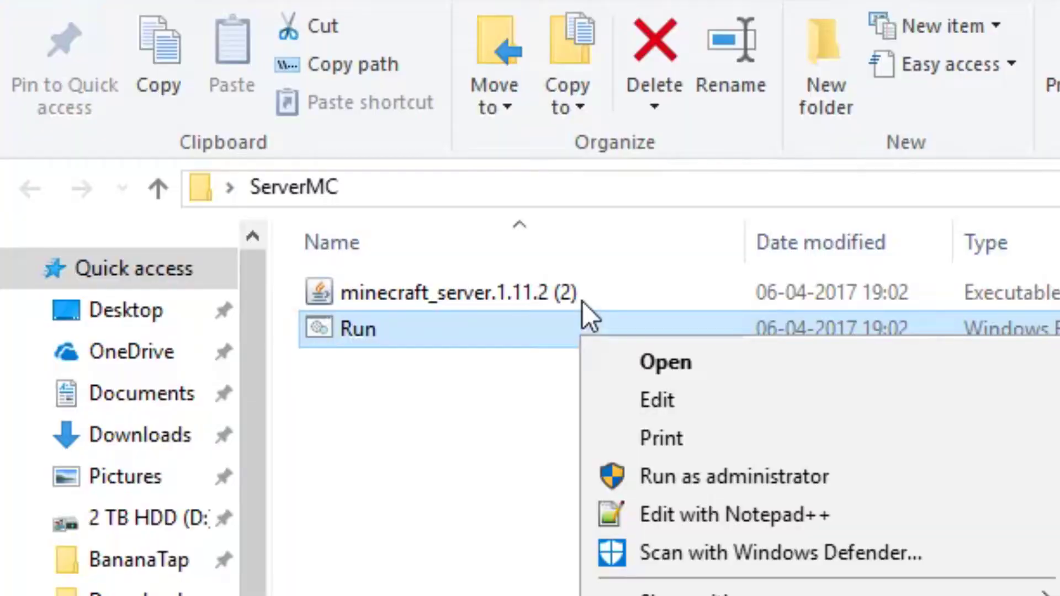
{"action": "right_click", "coordinate": [355, 179]}
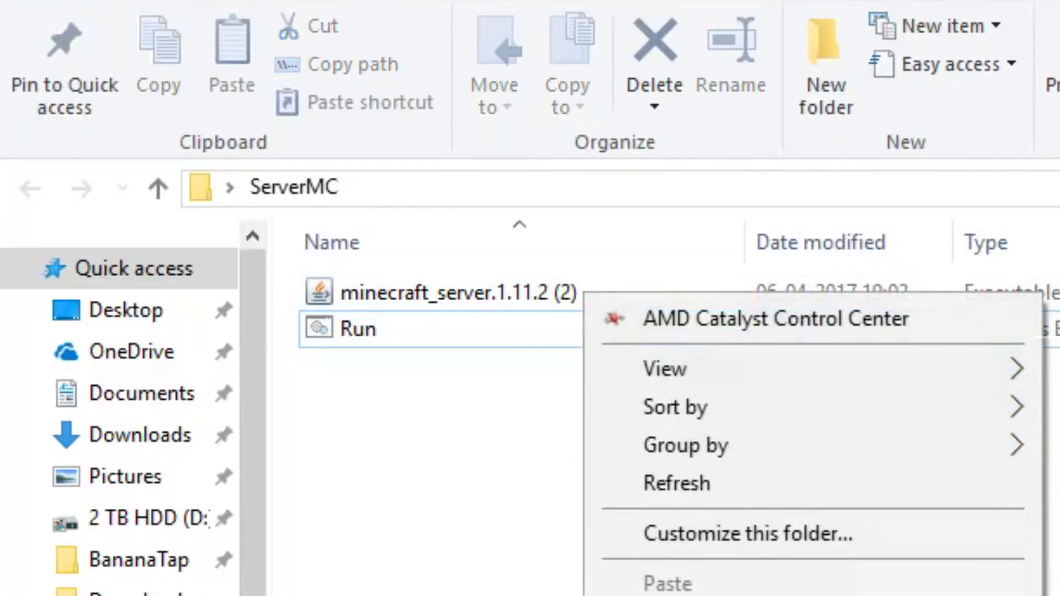
Rename the jar to minecraft_server.1.11.2 by removing the ' (2)' suffix
{"action": "left_click", "coordinate": [550, 289]}
{"action": "right_click", "coordinate": [550, 288]}
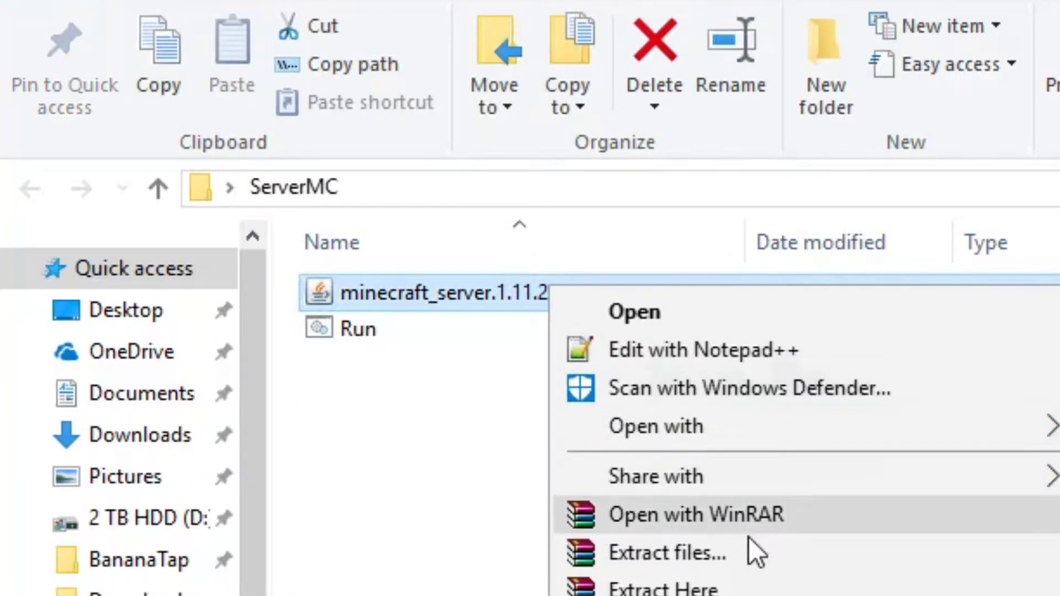
{"action": "key", "text": "m"}
{"action": "left_click", "coordinate": [597, 293]}
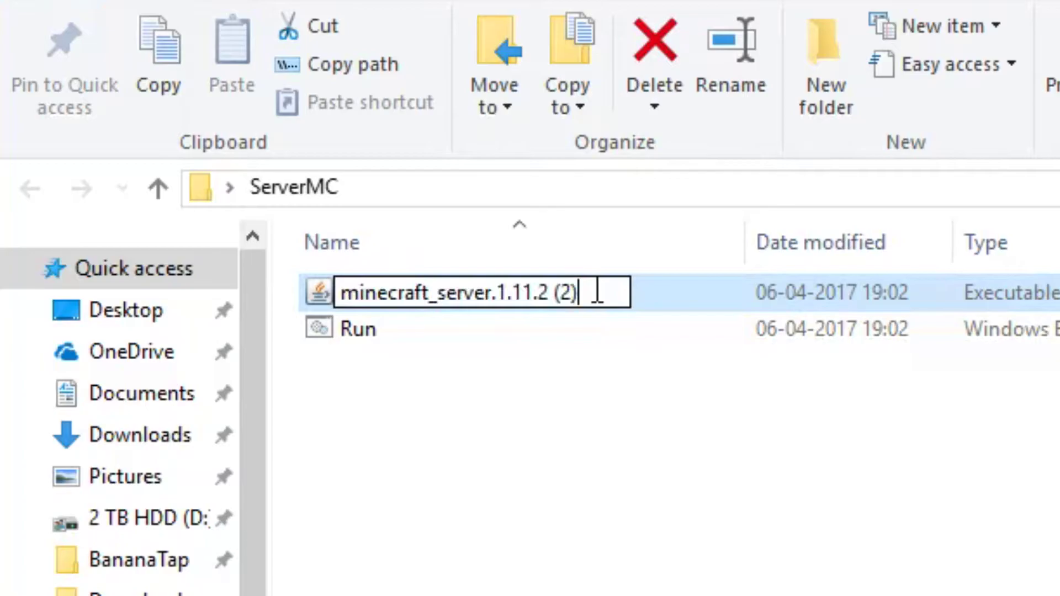
{"action": "key", "text": "BackSpace"}
{"action": "key", "text": "BackSpace"}
{"action": "key", "text": "BackSpace"}
{"action": "key", "text": "BackSpace"}
{"action": "key", "text": "Return"}
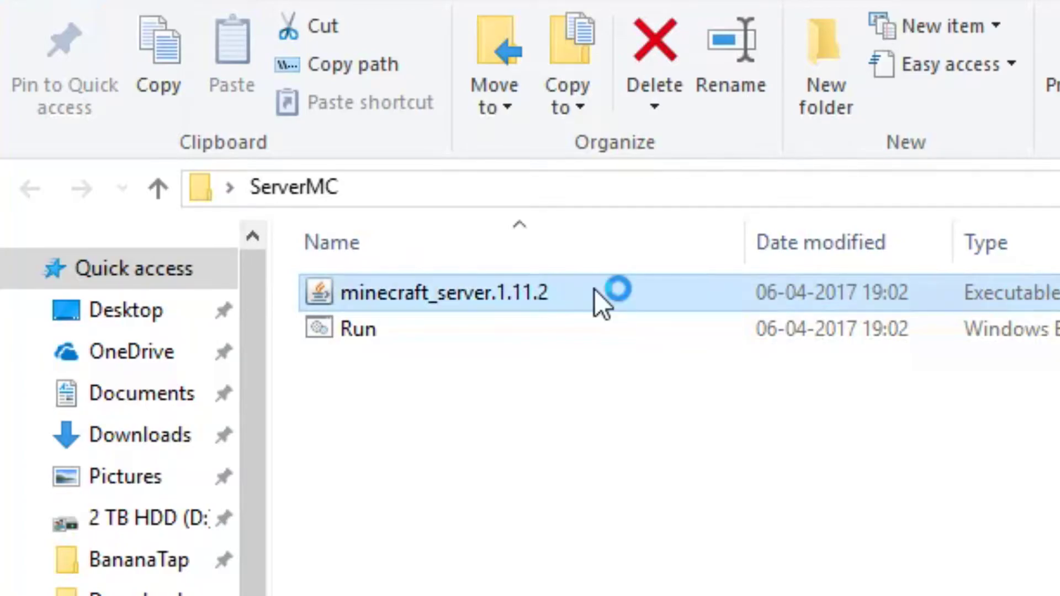
Run Run.bat to generate eula.txt and server.properties, then open eula.txt for editing
{"action": "double_click", "coordinate": [734, 340]}
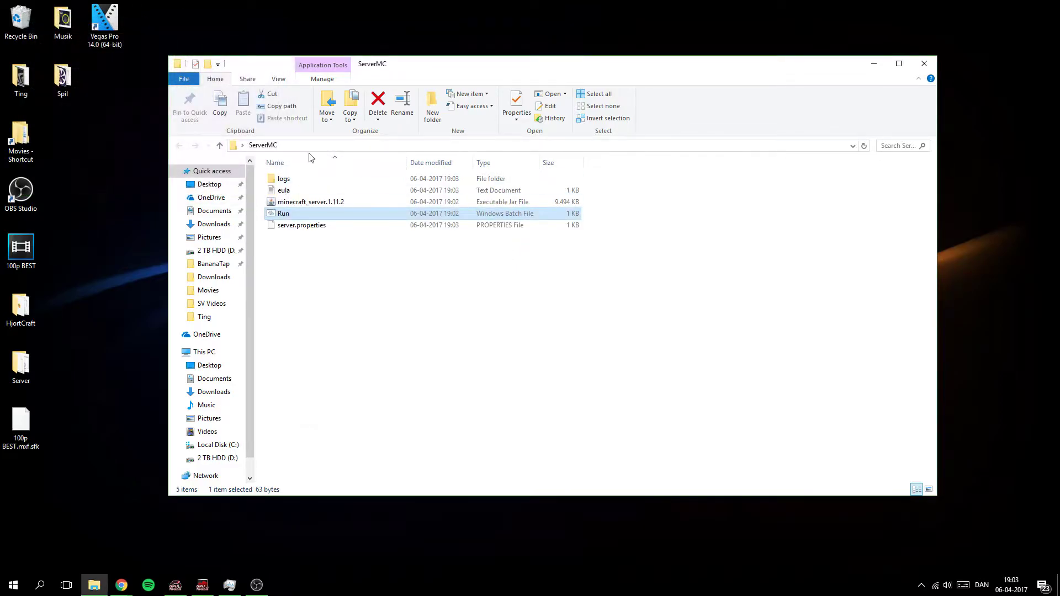
{"action": "right_click", "coordinate": [303, 197]}
{"action": "left_click", "coordinate": [288, 192]}
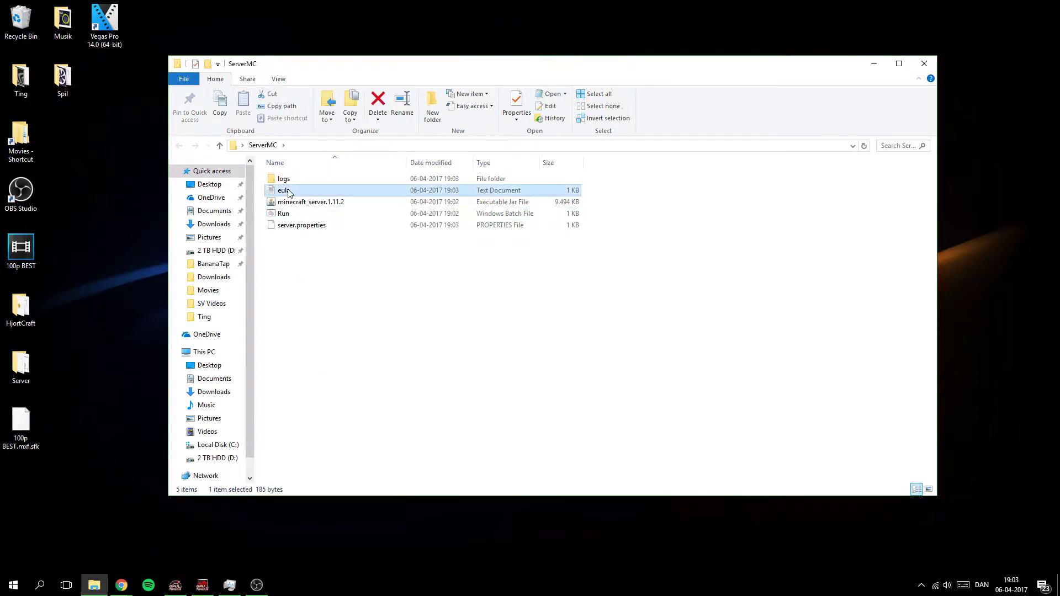
{"action": "right_click", "coordinate": [288, 192]}
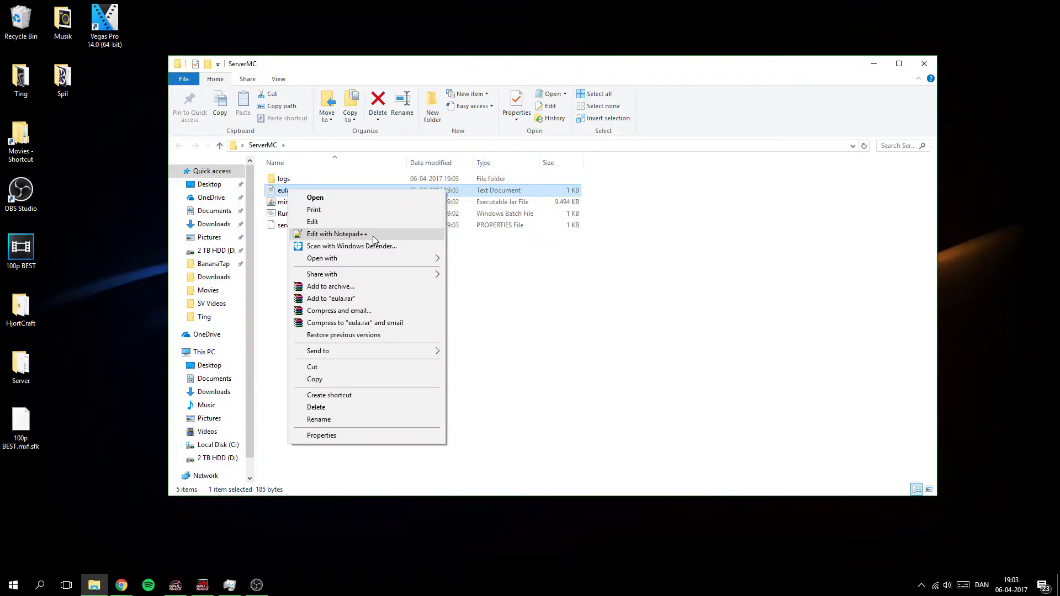
{"action": "left_click", "coordinate": [374, 240]}
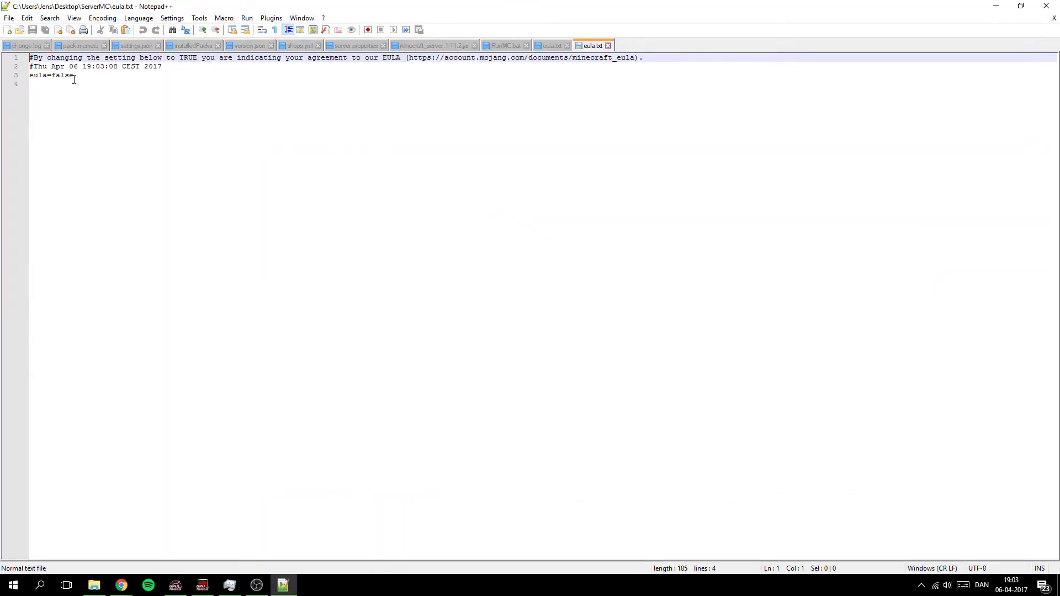
Change eula=false to eula=true in Notepad++, save, and close the editor
{"action": "left_click", "coordinate": [82, 79]}
{"action": "key", "text": "BackSpace"}
{"action": "key", "text": "BackSpace"}
{"action": "key", "text": "BackSpace"}
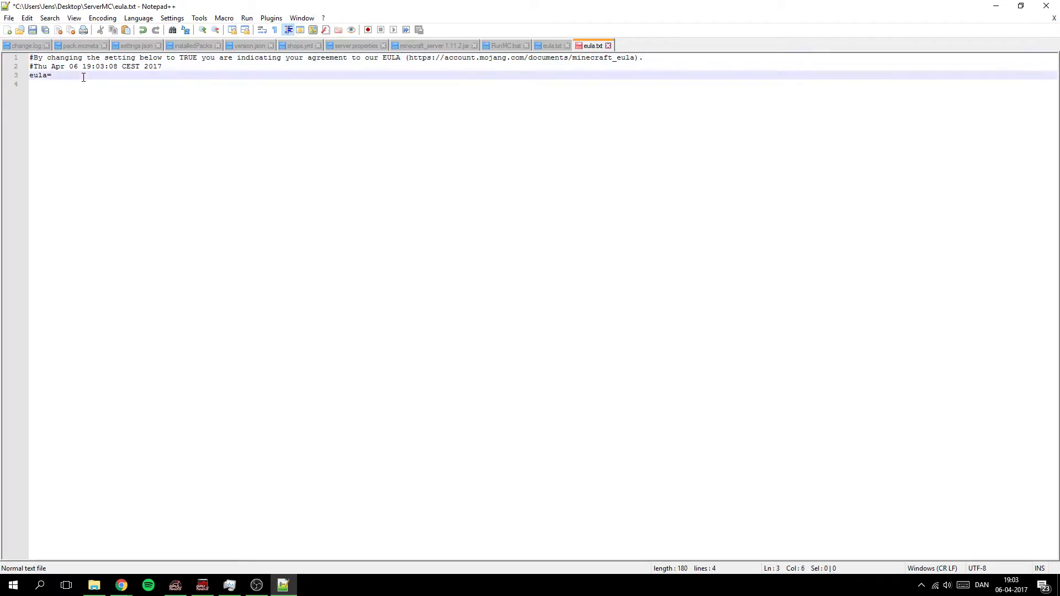
{"action": "type", "text": "t"}
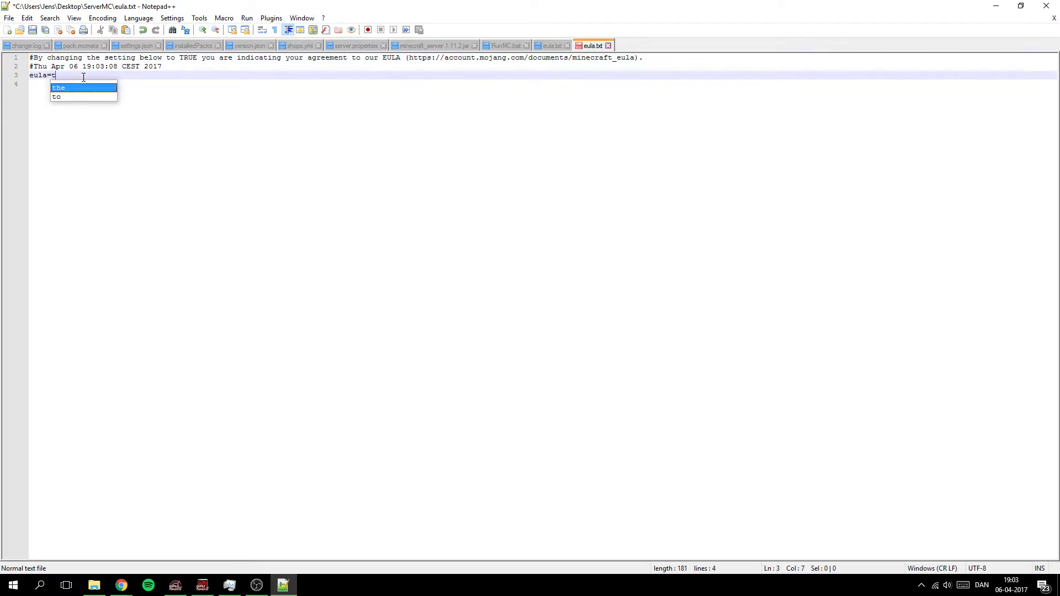
{"action": "key", "text": "Return"}
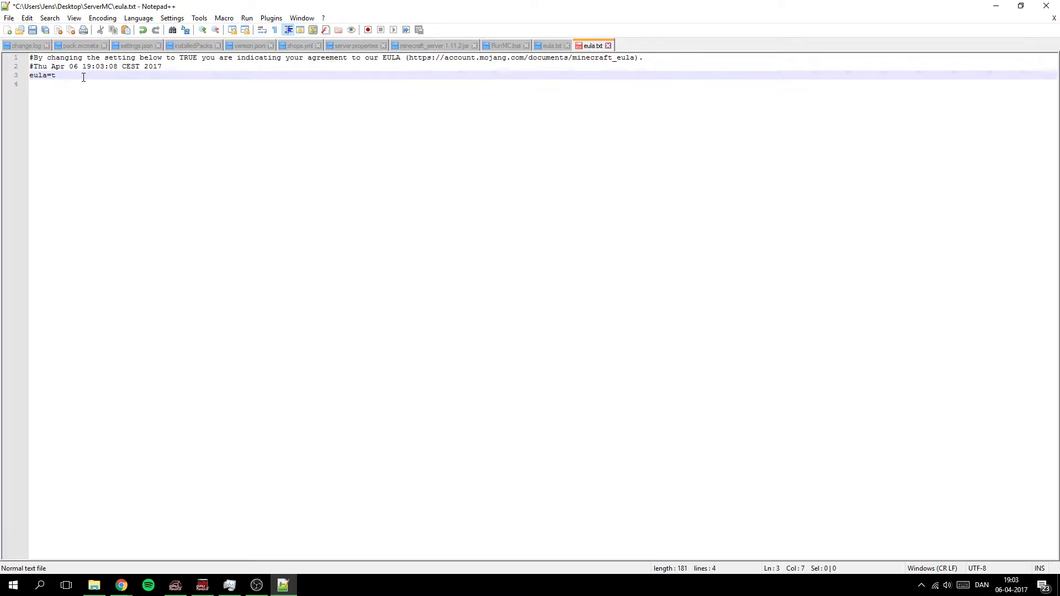
{"action": "type", "text": "rue"}
{"action": "left_click", "coordinate": [32, 30]}
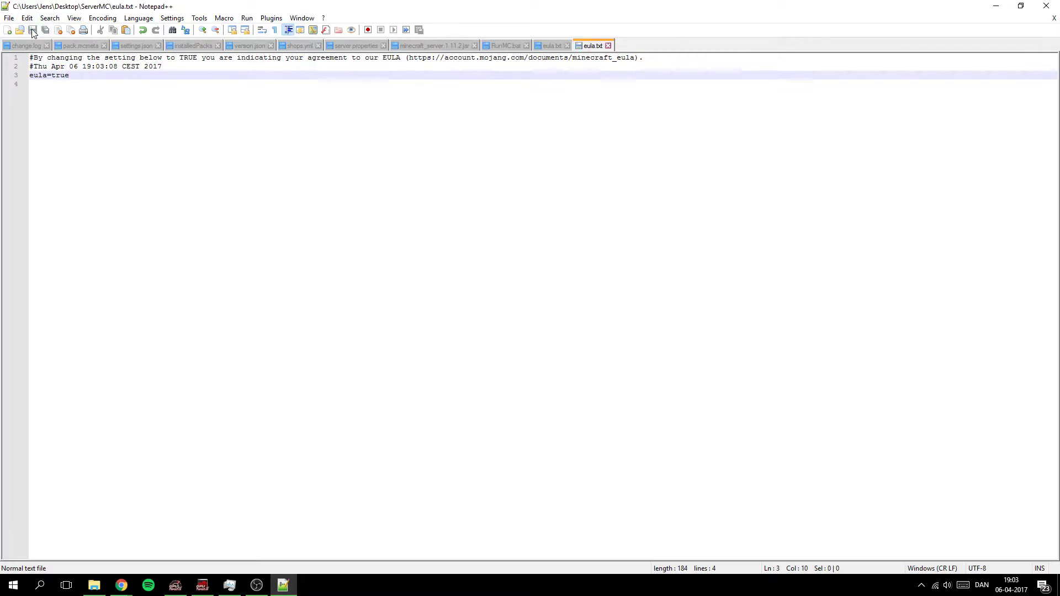
{"action": "left_click", "coordinate": [1046, 6]}
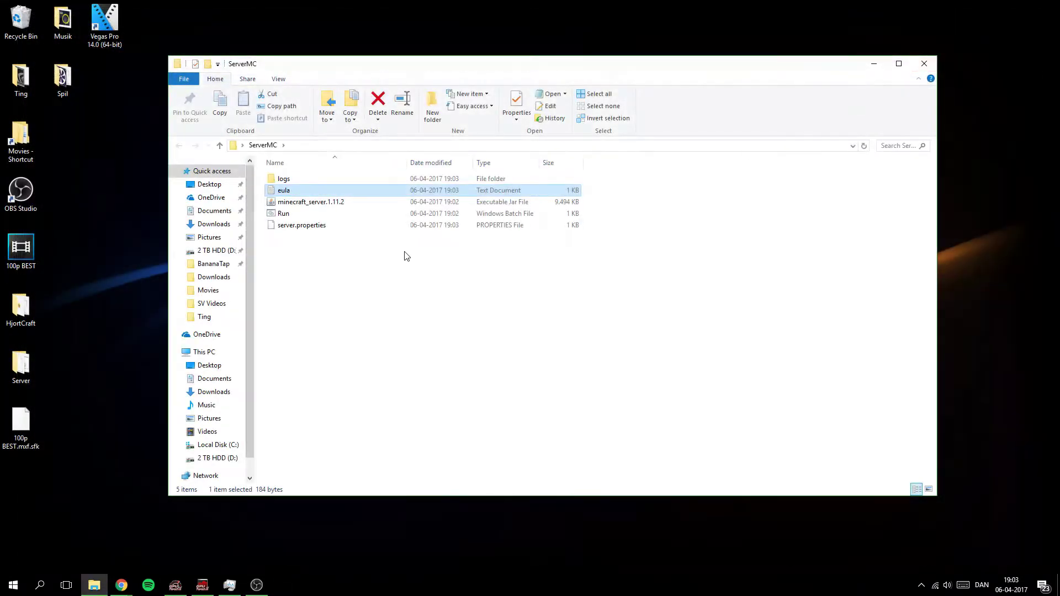
Start the server with Run.bat, minimize its console, and launch Minecraft Launcher from Spil
{"action": "left_click", "coordinate": [306, 216]}
{"action": "double_click", "coordinate": [307, 216]}
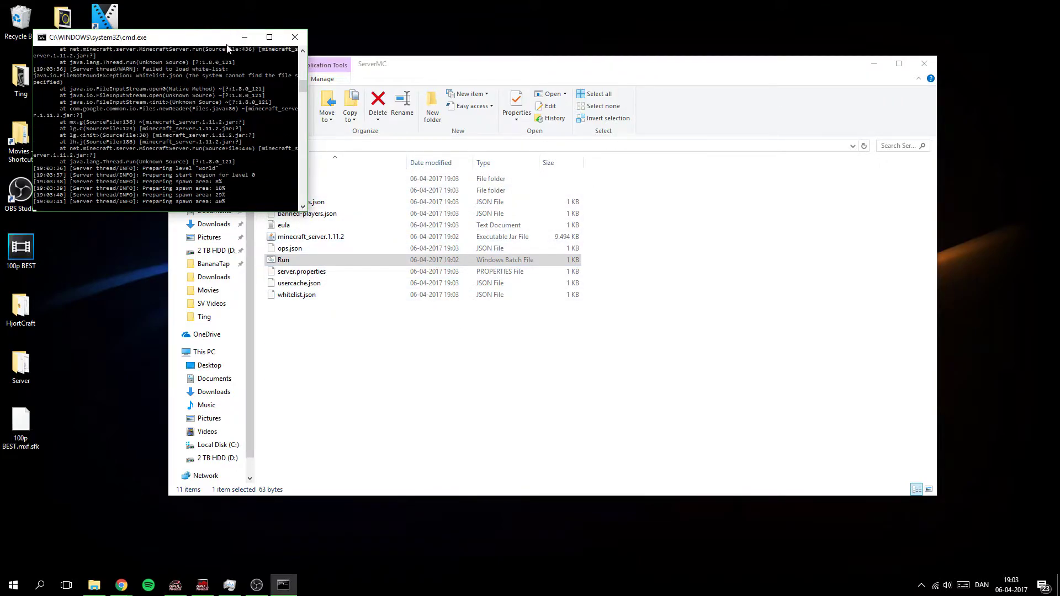
{"action": "left_click", "coordinate": [244, 37]}
{"action": "double_click", "coordinate": [62, 80]}
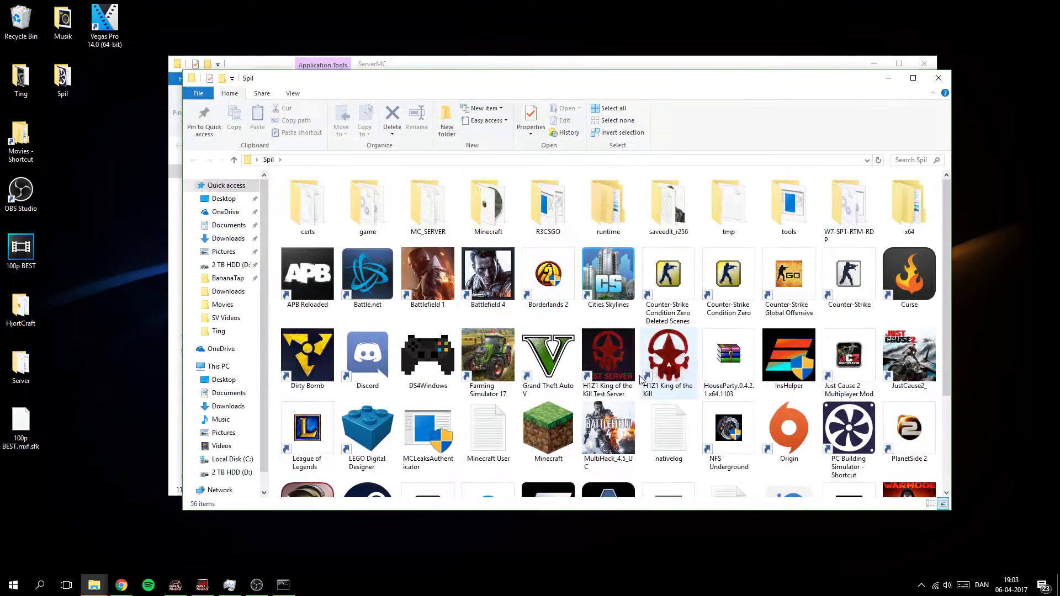
{"action": "double_click", "coordinate": [566, 428]}
Launch Minecraft 1.11.2, move its window aside to reveal the console, and open Multiplayer
{"action": "left_click", "coordinate": [939, 78]}
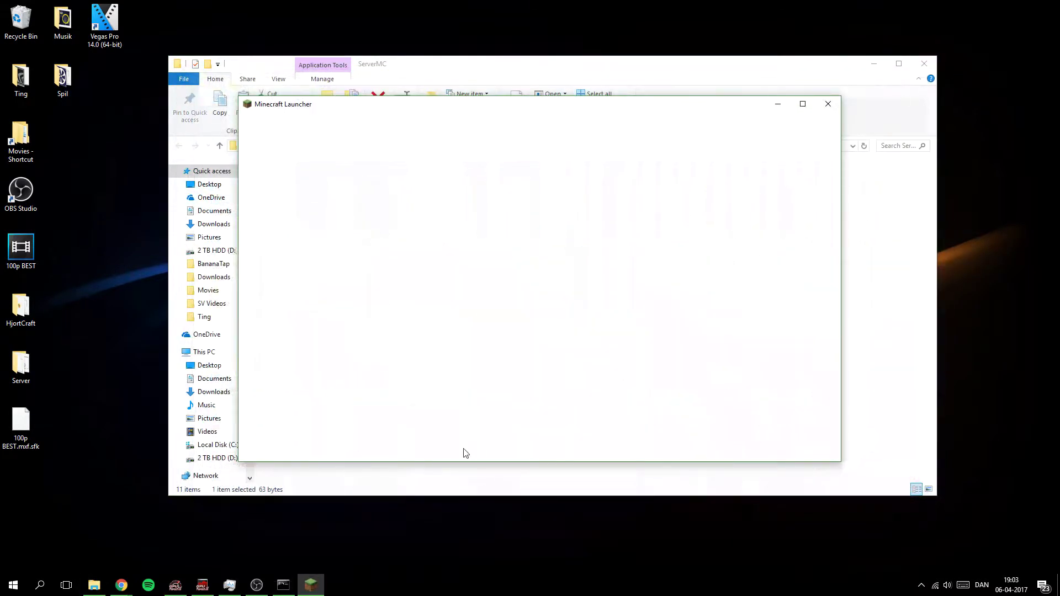
{"action": "left_click", "coordinate": [284, 585]}
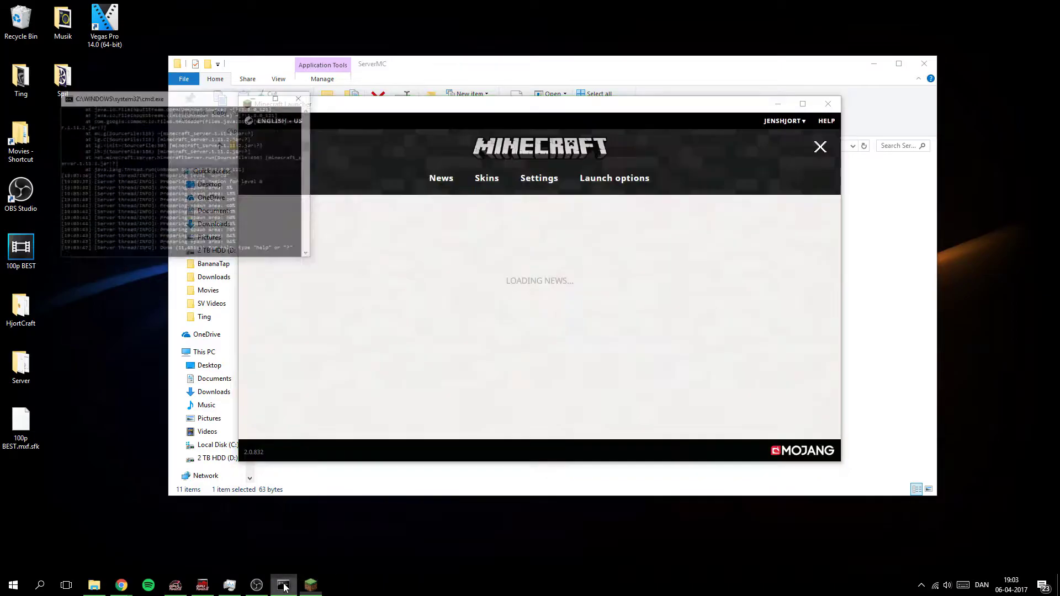
{"action": "left_click", "coordinate": [530, 429]}
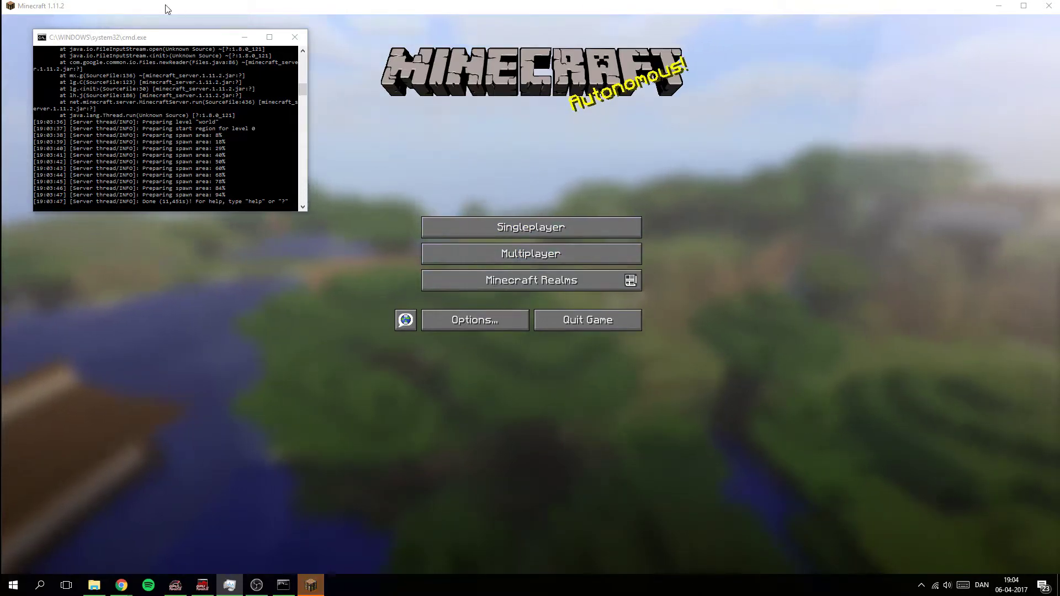
{"action": "left_click_drag", "start_coordinate": [18, 1], "coordinate": [25, 3]}
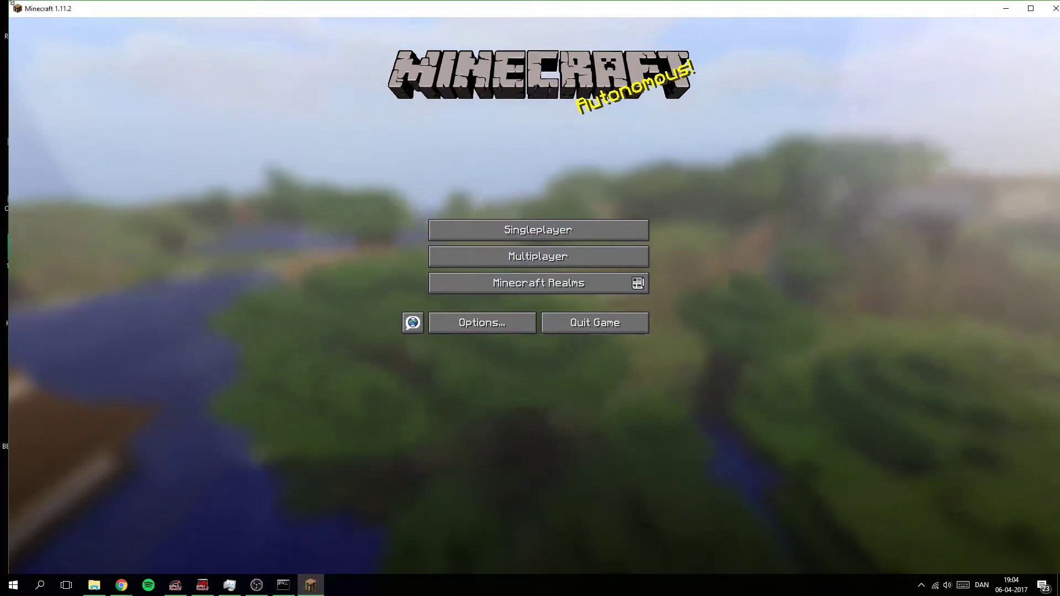
{"action": "mouse_move", "coordinate": [98, 9]}
{"action": "left_mouse_down"}
{"action": "mouse_move", "coordinate": [542, 241]}
{"action": "mouse_move", "coordinate": [467, 154]}
{"action": "left_mouse_up"}
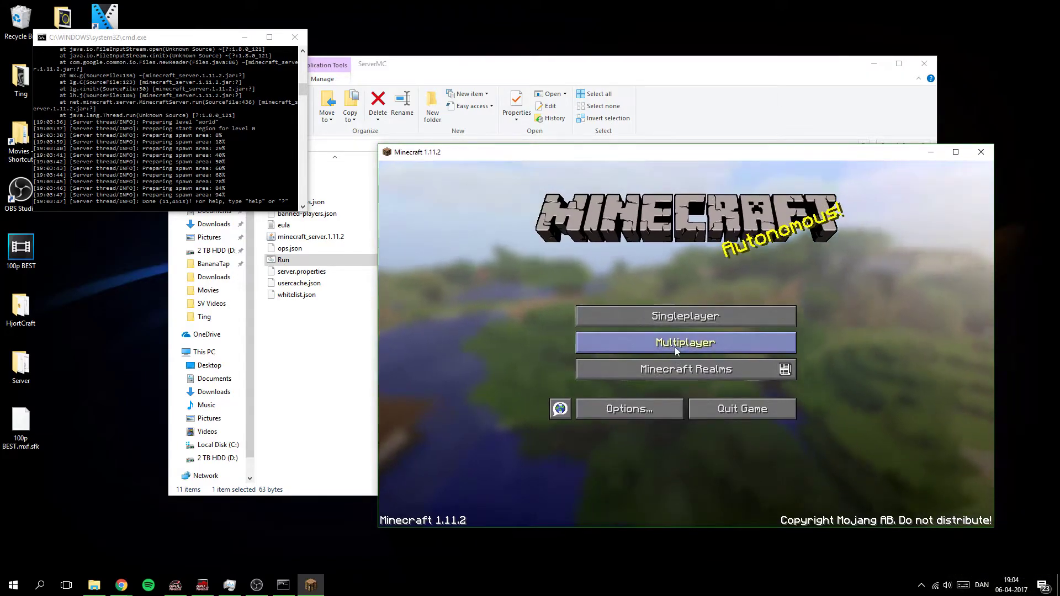
{"action": "left_click", "coordinate": [675, 347]}
Direct Connect to localhost and spawn into the server's forest world
{"action": "left_click_drag", "start_coordinate": [862, 323], "coordinate": [890, 461]}
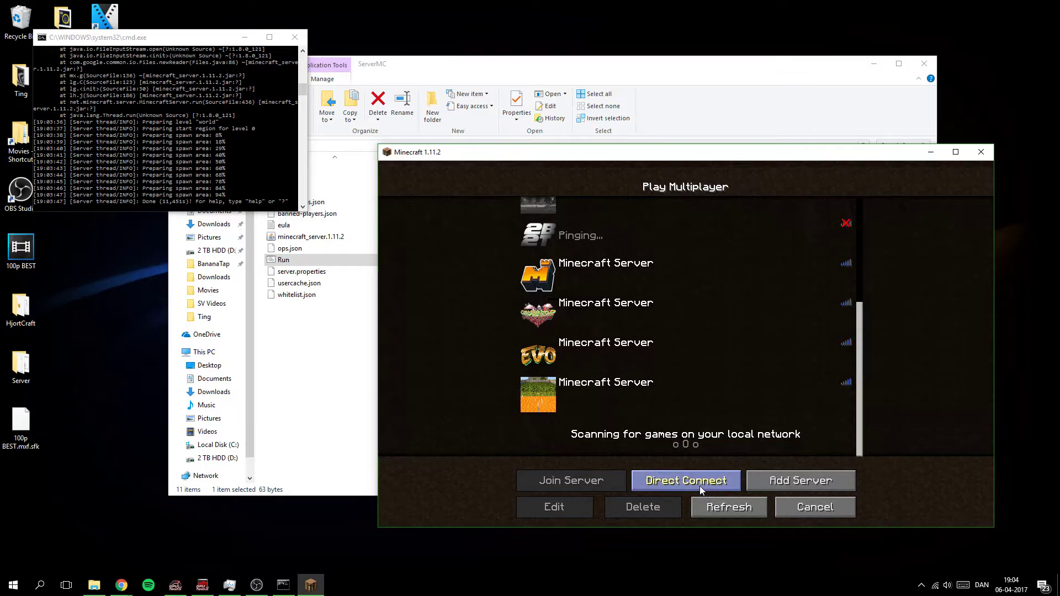
{"action": "left_click", "coordinate": [700, 486]}
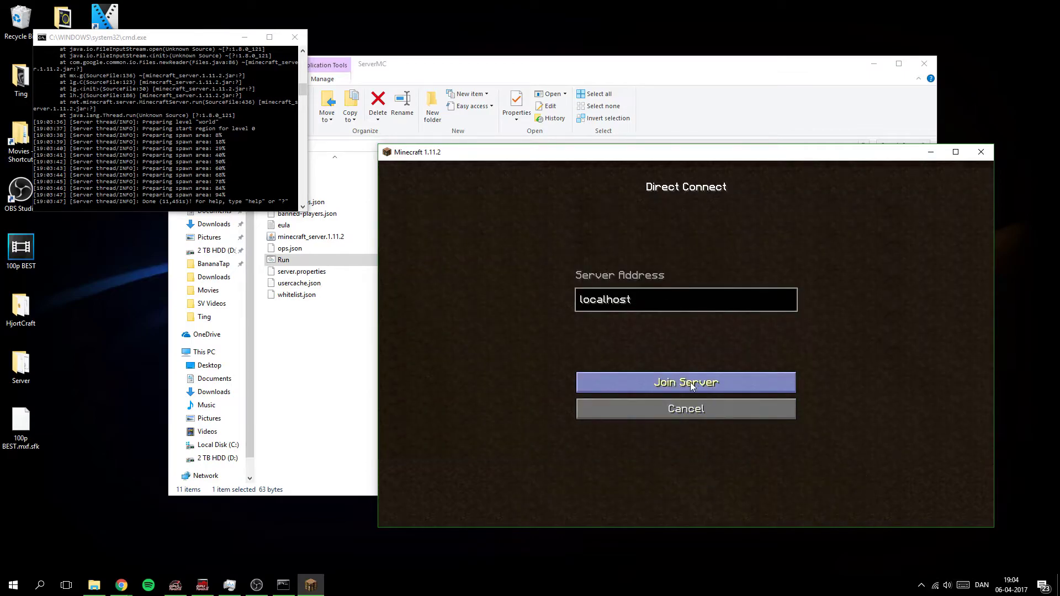
{"action": "key", "text": "Return"}
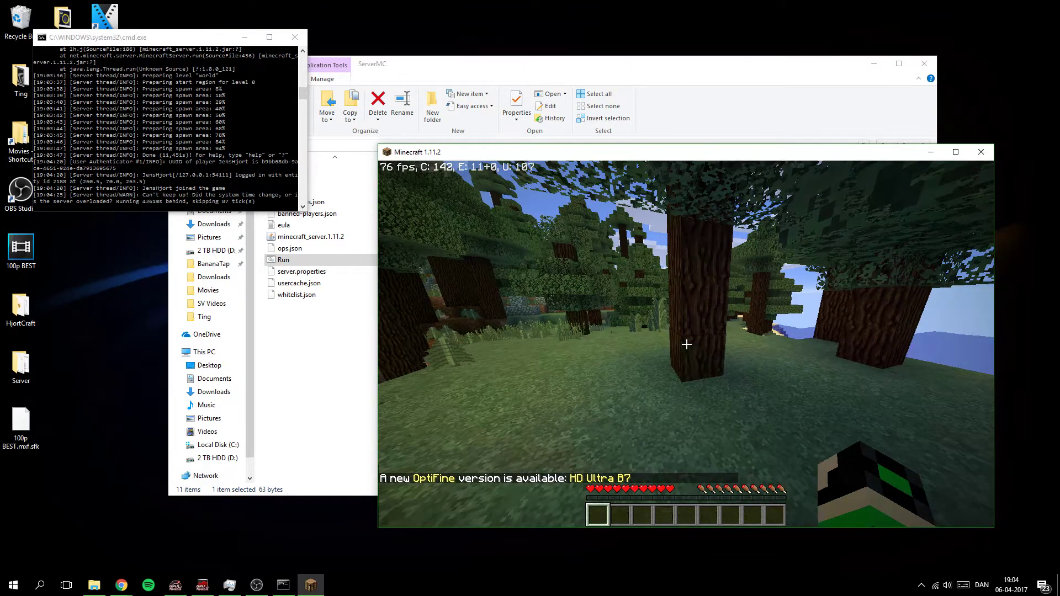
Set Shaders to OFF under Options > Video Settings and resume play in the forest world
{"action": "key", "text": "Escape"}
{"action": "left_click", "coordinate": [635, 350]}
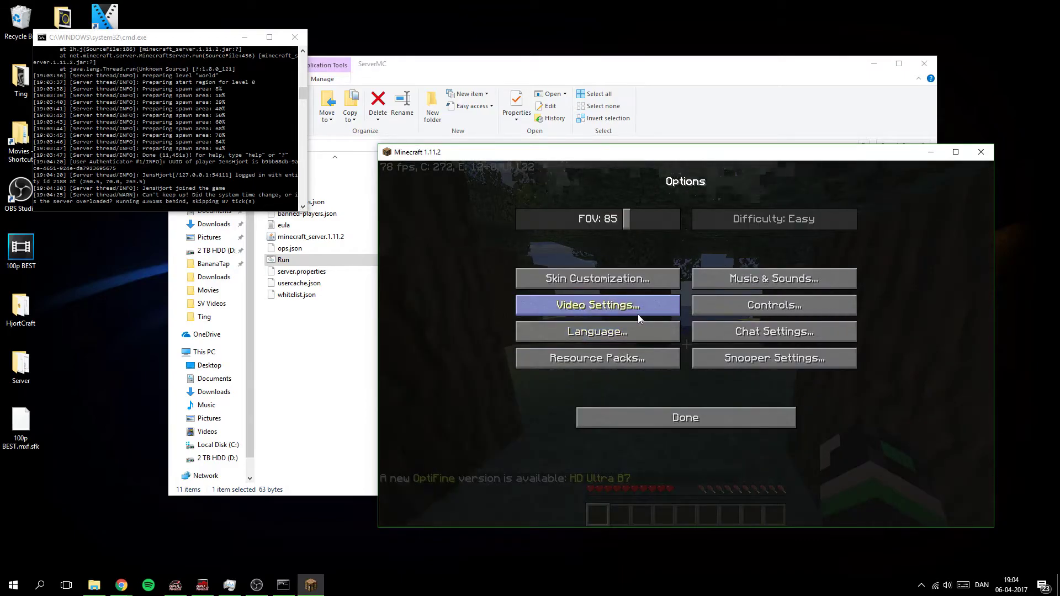
{"action": "left_click", "coordinate": [623, 305]}
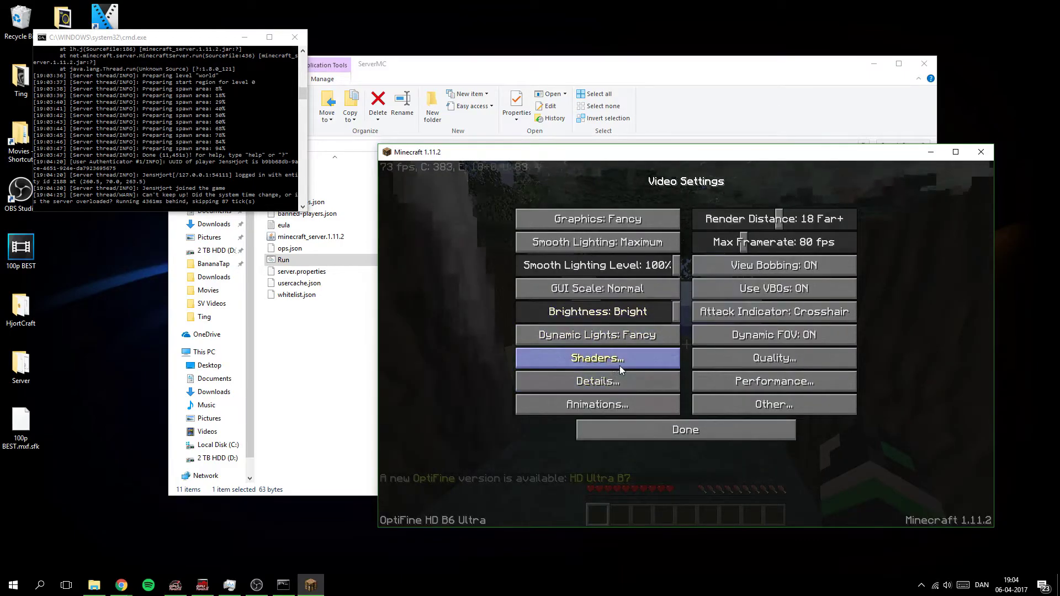
{"action": "left_click", "coordinate": [621, 367]}
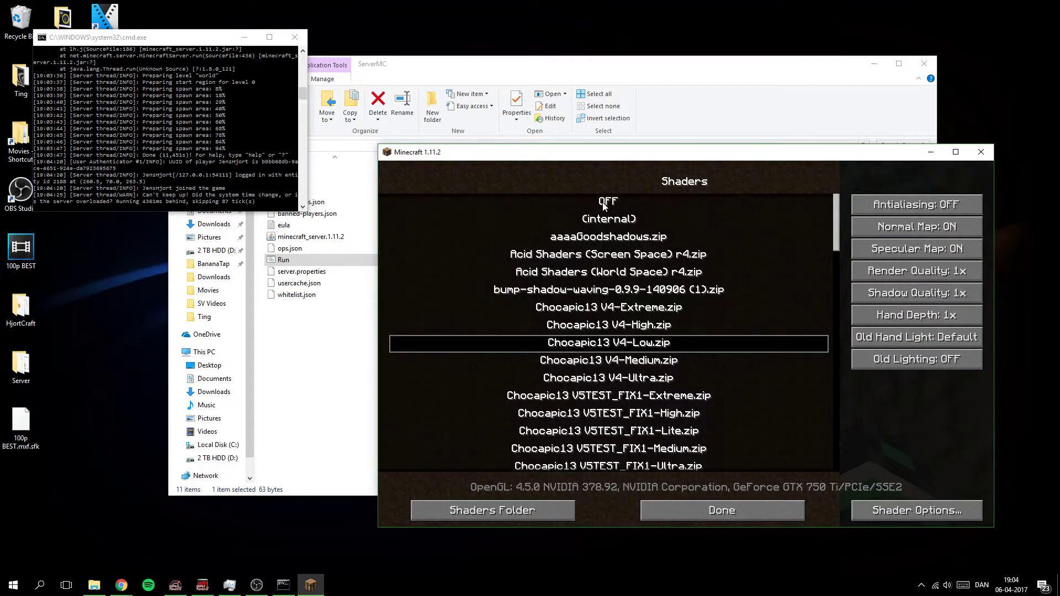
{"action": "left_click", "coordinate": [737, 509]}
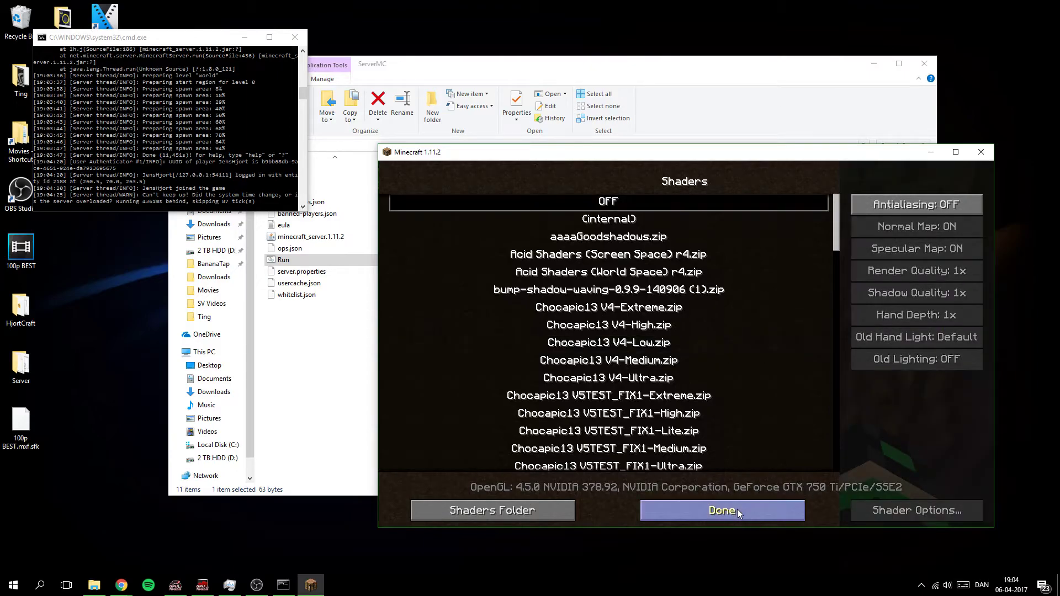
{"action": "left_click", "coordinate": [718, 430]}
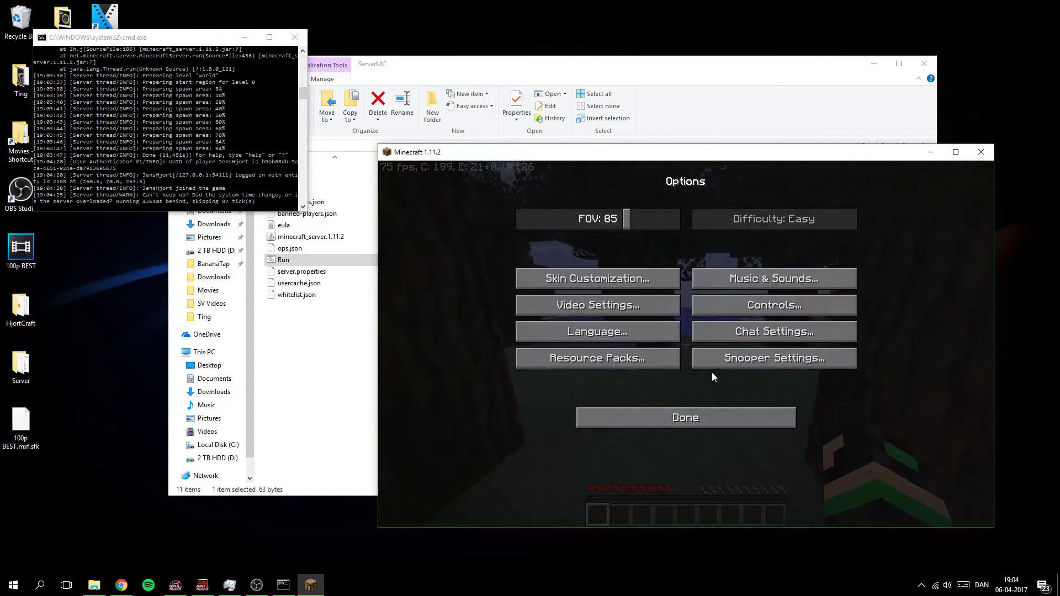
{"action": "left_click", "coordinate": [717, 416]}
{"action": "left_click", "coordinate": [708, 273]}
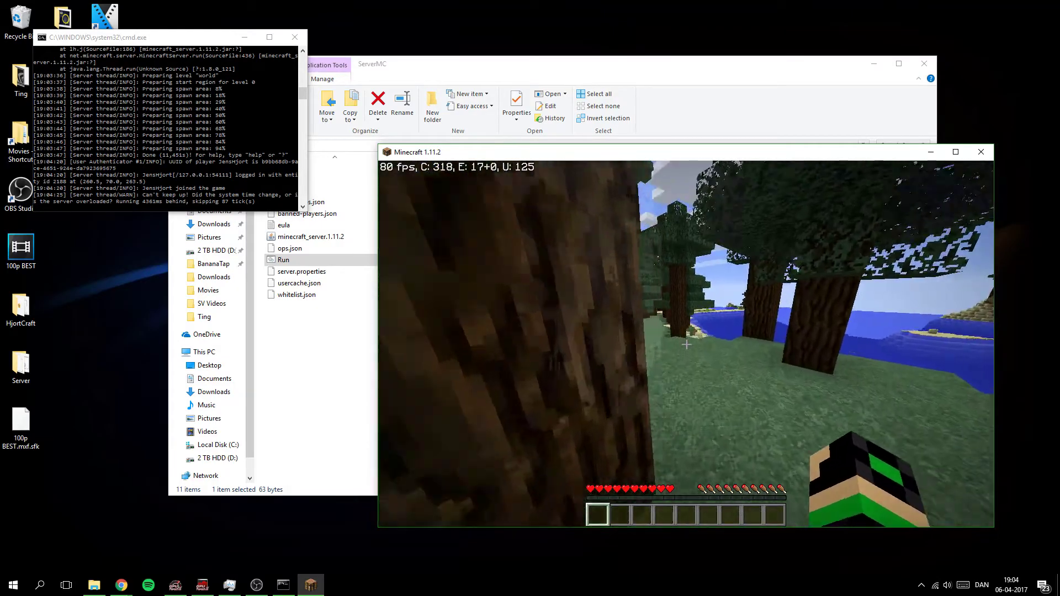
Run 'op JensHjo' in the server console, then return to the Minecraft game window
{"action": "key", "text": "e"}
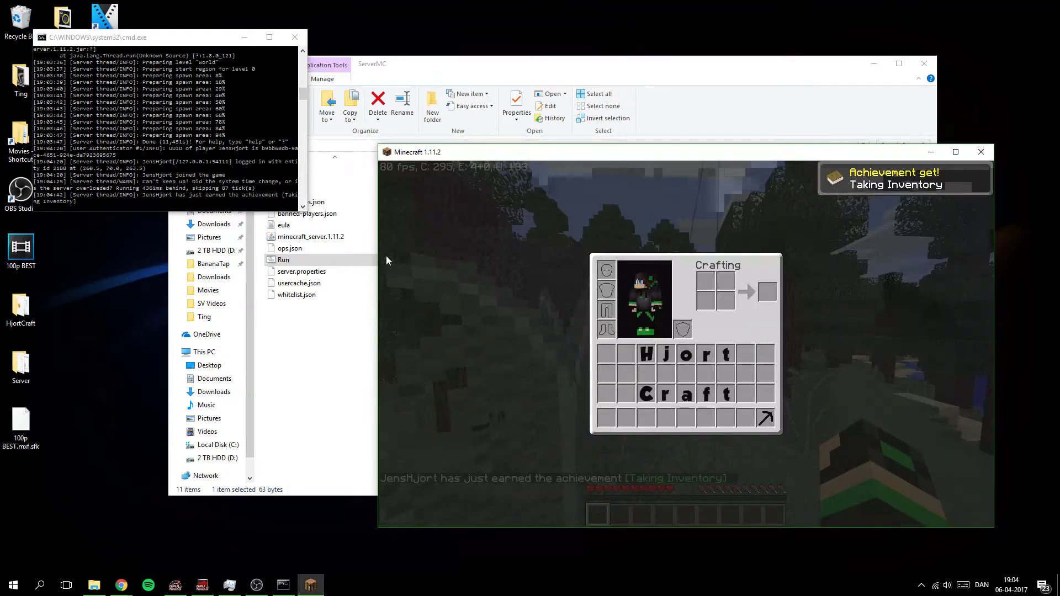
{"action": "left_click", "coordinate": [153, 204]}
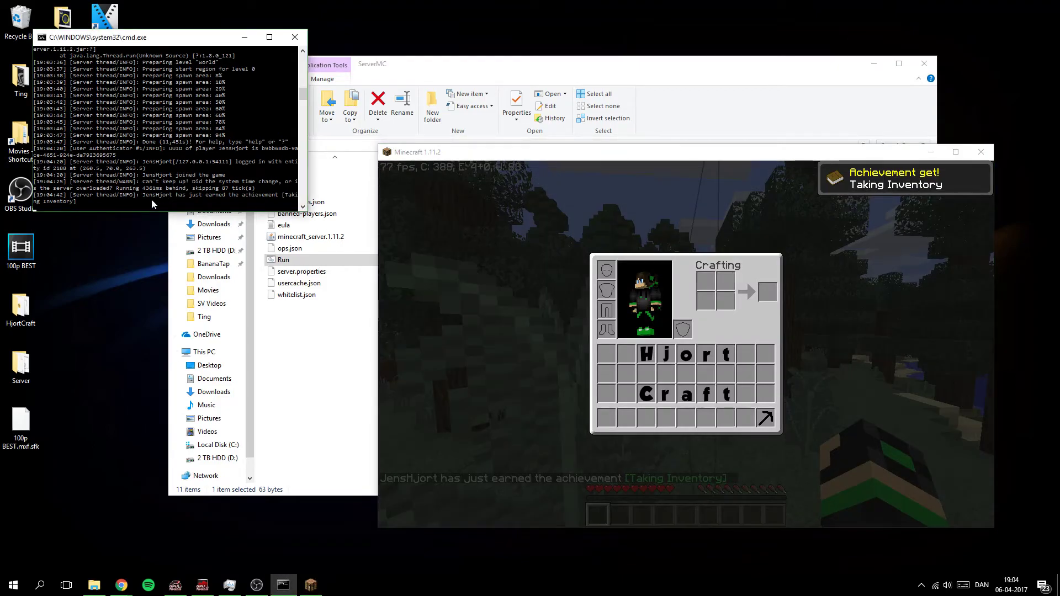
{"action": "type", "text": "op"}
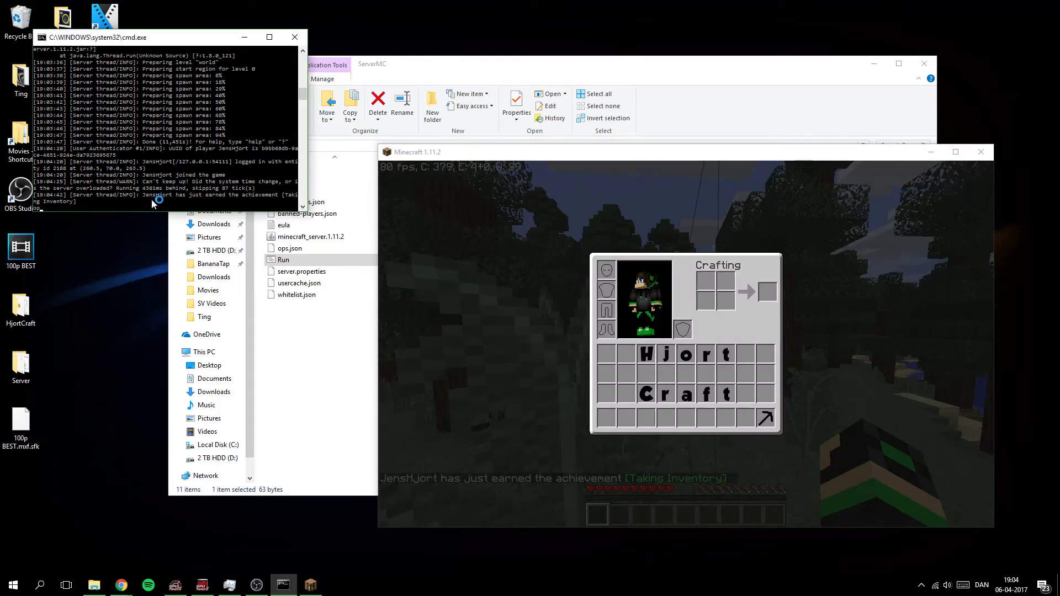
{"action": "type", "text": " Jens"}
{"action": "type", "text": "Hjort"}
{"action": "key", "text": "Return"}
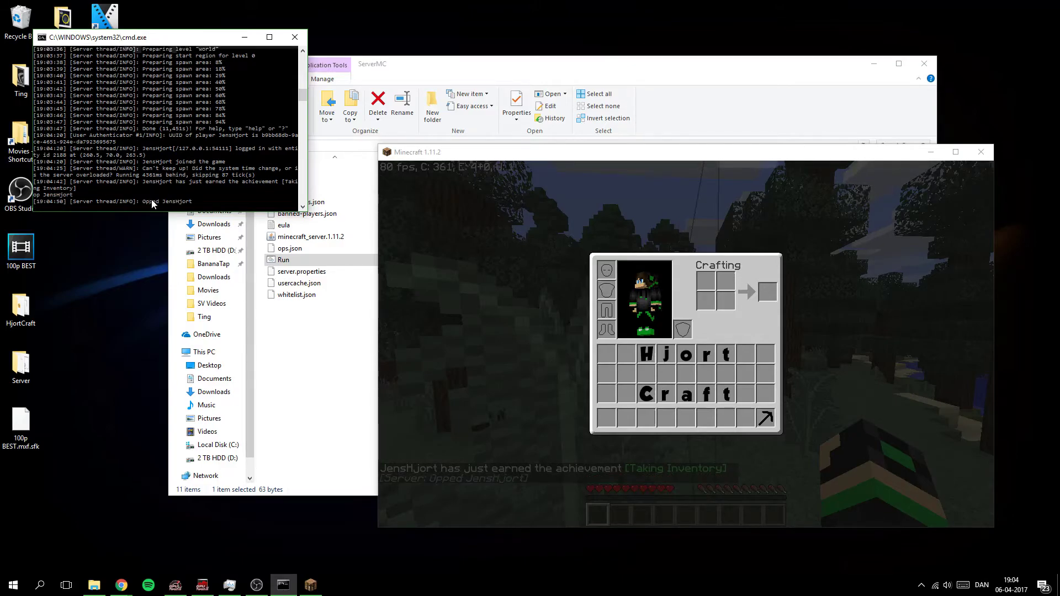
{"action": "left_click", "coordinate": [415, 426]}
{"action": "key", "text": "e"}
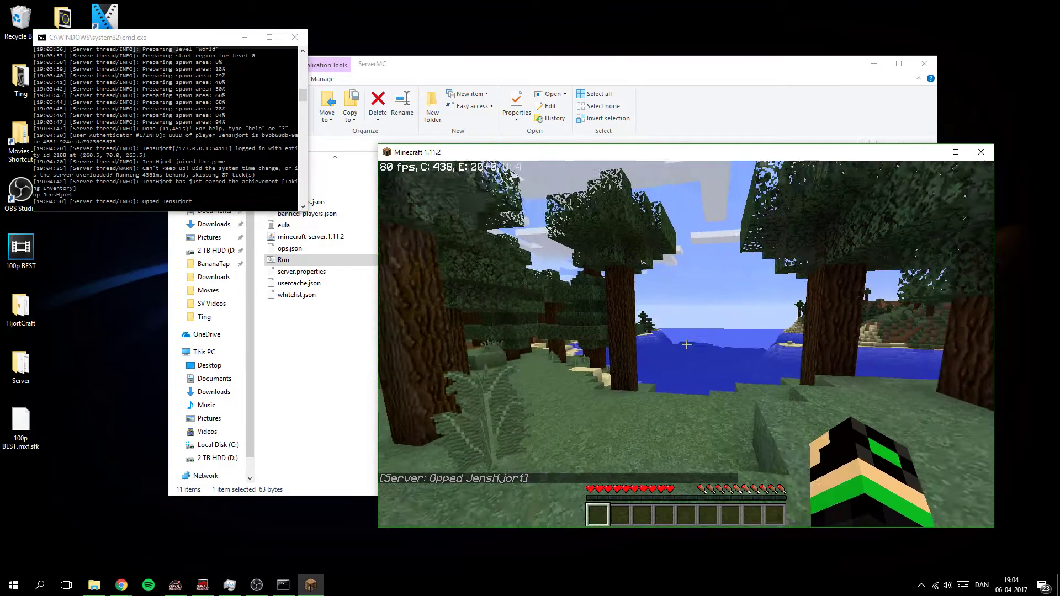
{"action": "key", "text": "t"}
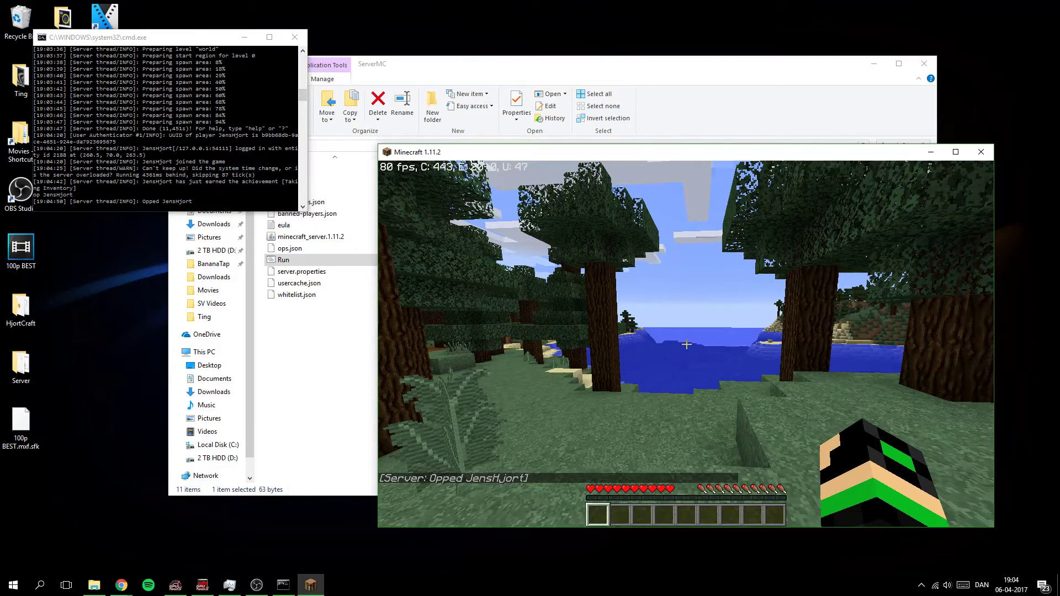
Enter '/gamemode 1' in chat to put JensHjo in Creative Mode
{"action": "type", "text": "/ga"}
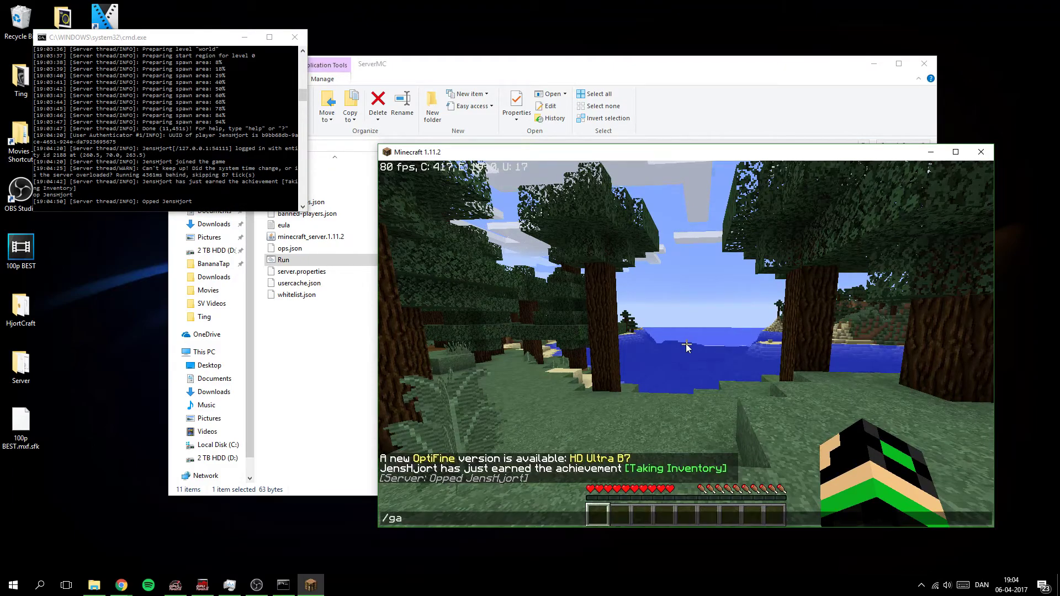
{"action": "type", "text": "me"}
{"action": "key", "text": "Tab"}
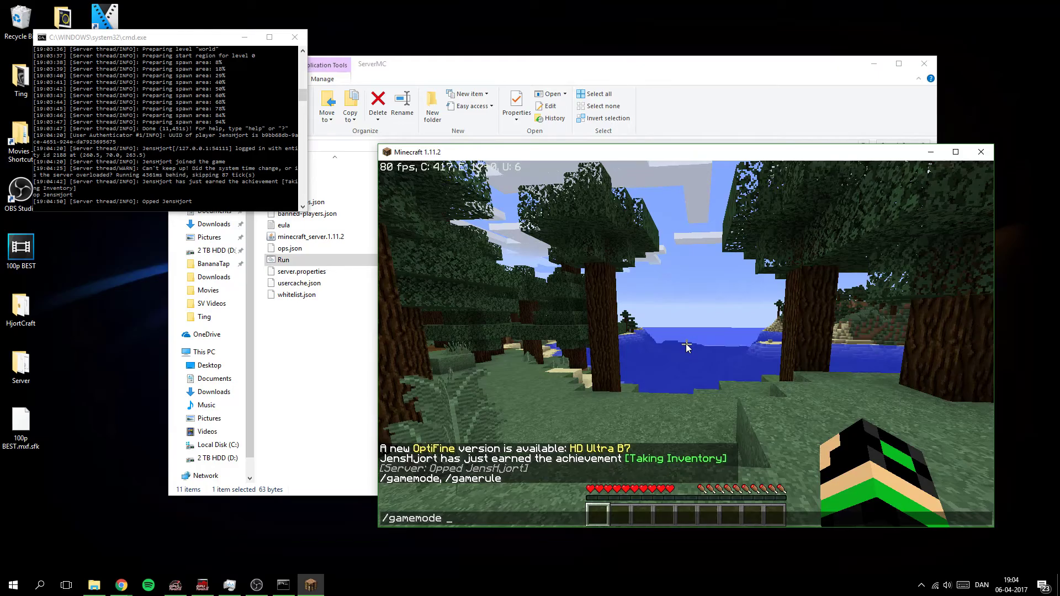
{"action": "type", "text": "1"}
{"action": "key", "text": "Return"}
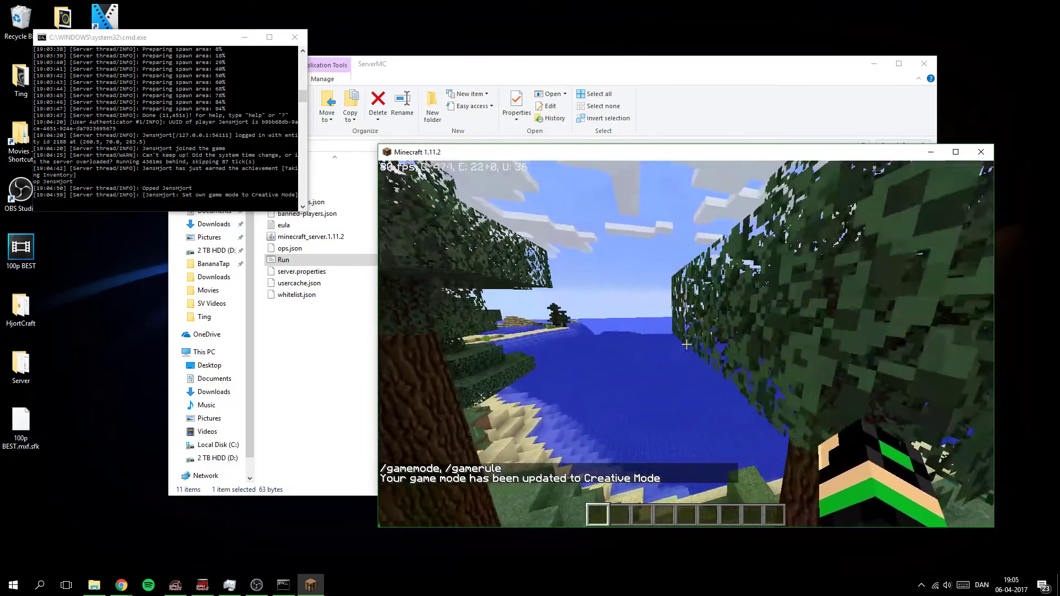